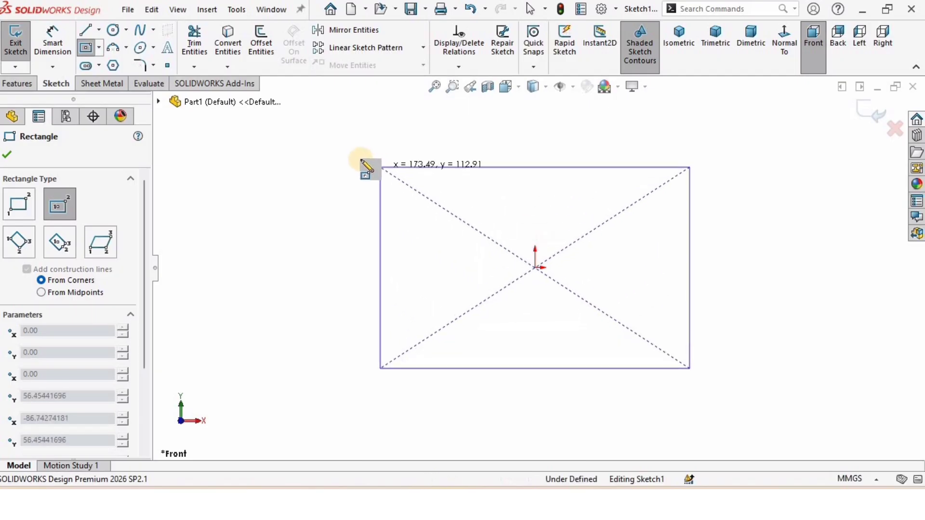
Finish the center rectangle on the origin, about 196 mm wide, and dimension its bottom edge to 80 mm
left_click(360, 159)
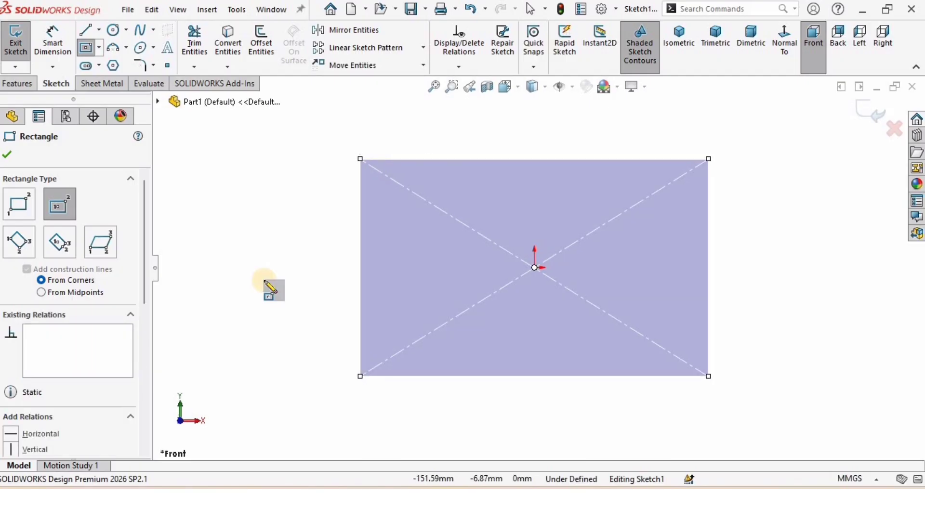
left_click(7, 154)
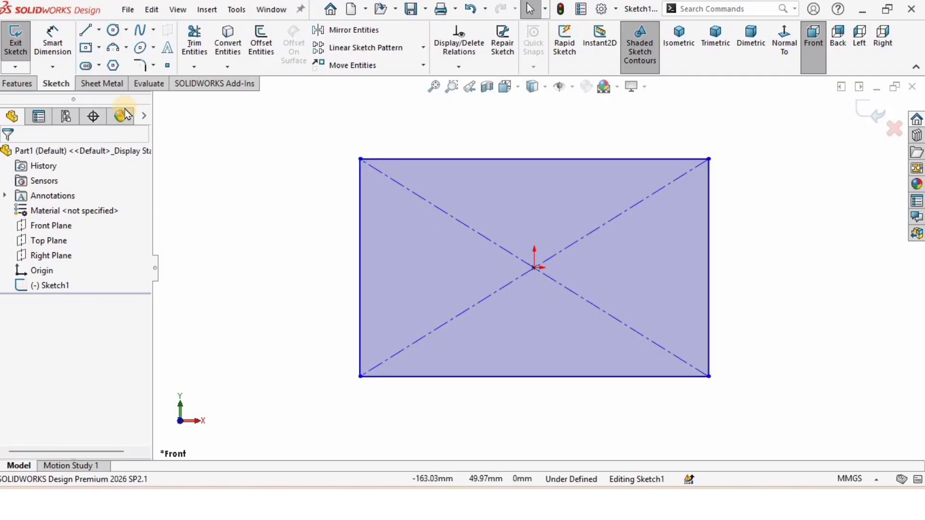
left_click(54, 47)
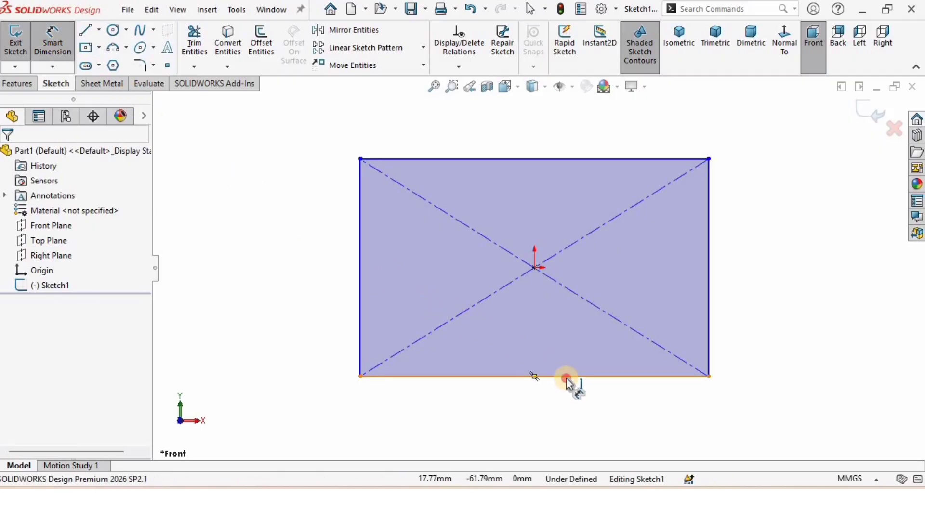
left_click(565, 395)
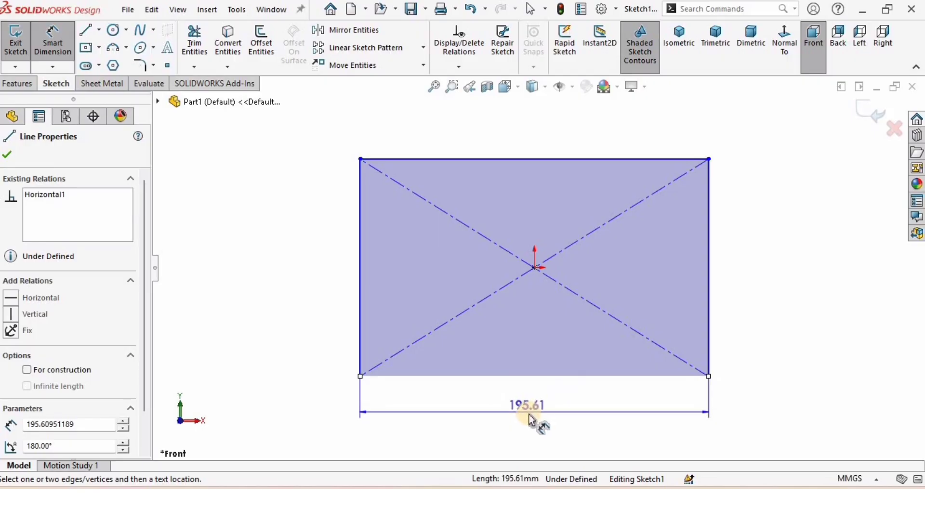
left_click(530, 418)
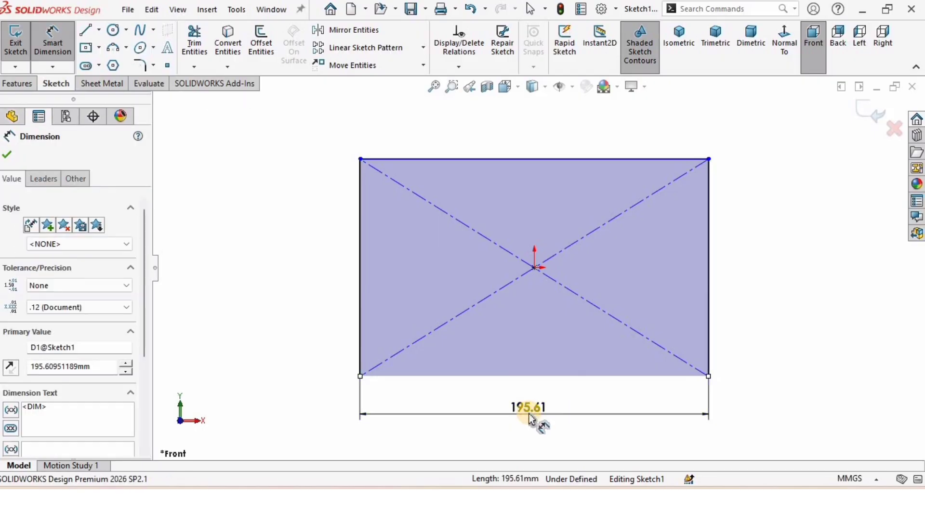
type("80")
key("Return")
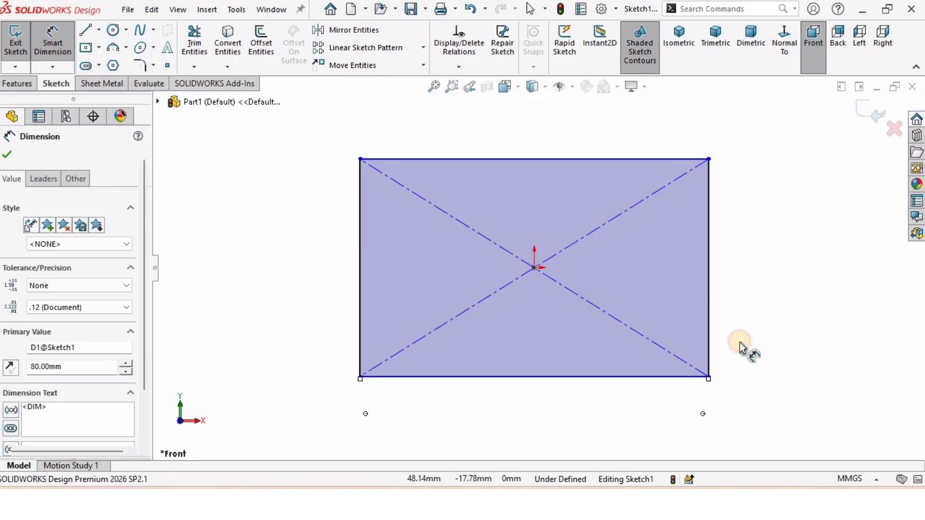
Dimension the rectangle's right edge to a height of 35 mm
left_click(739, 343)
left_click(709, 221)
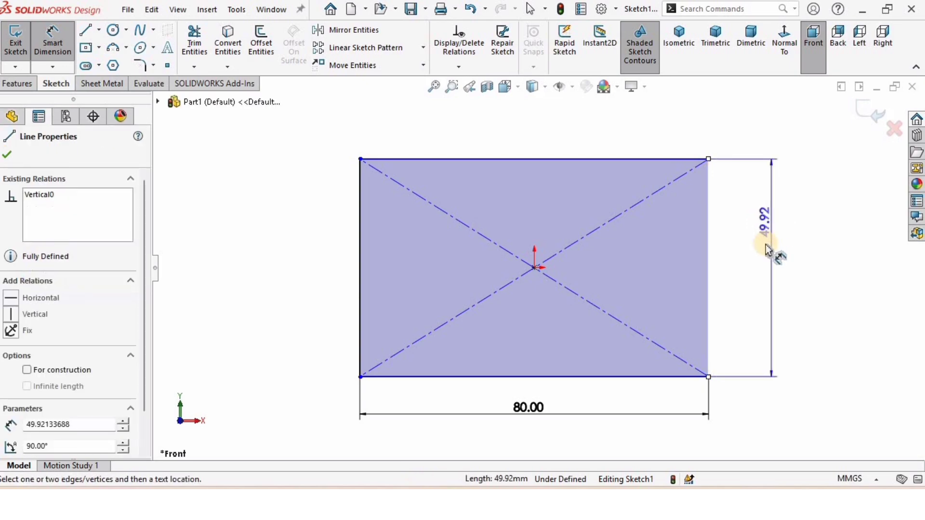
left_click(767, 263)
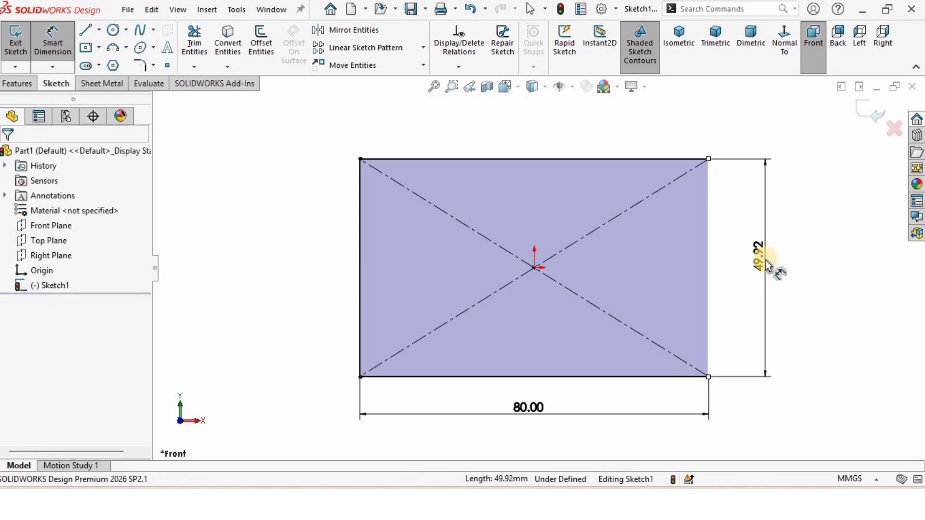
type("50")
key("Return")
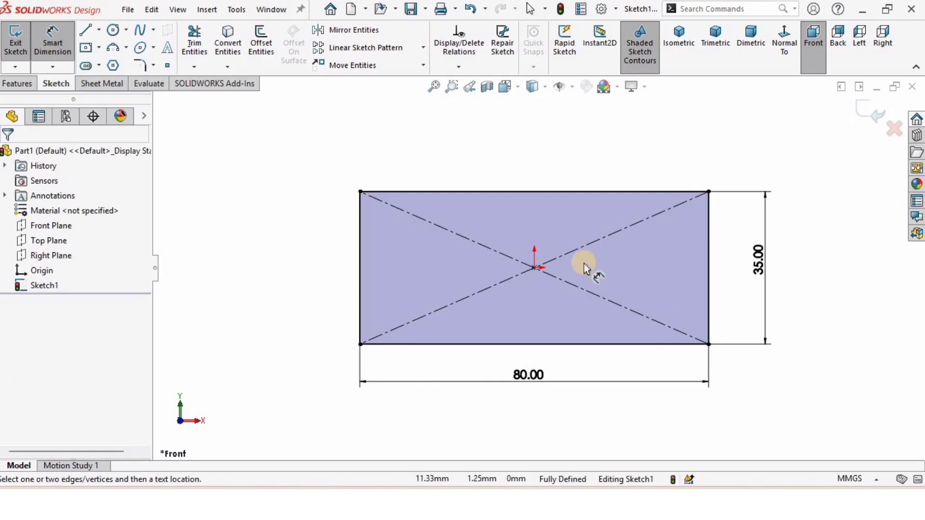
Sketch a second center rectangle at the origin, about 60 mm by 14 mm, and make it construction geometry
left_click(98, 49)
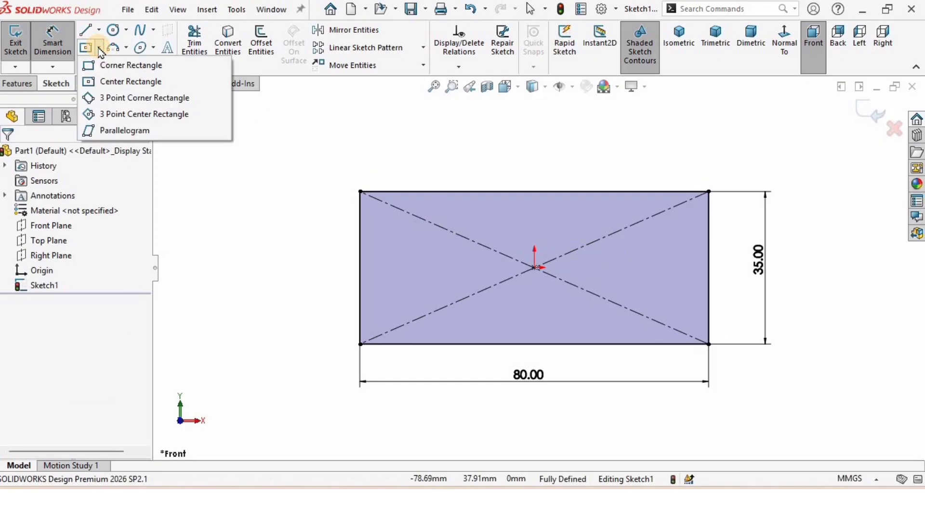
left_click(130, 83)
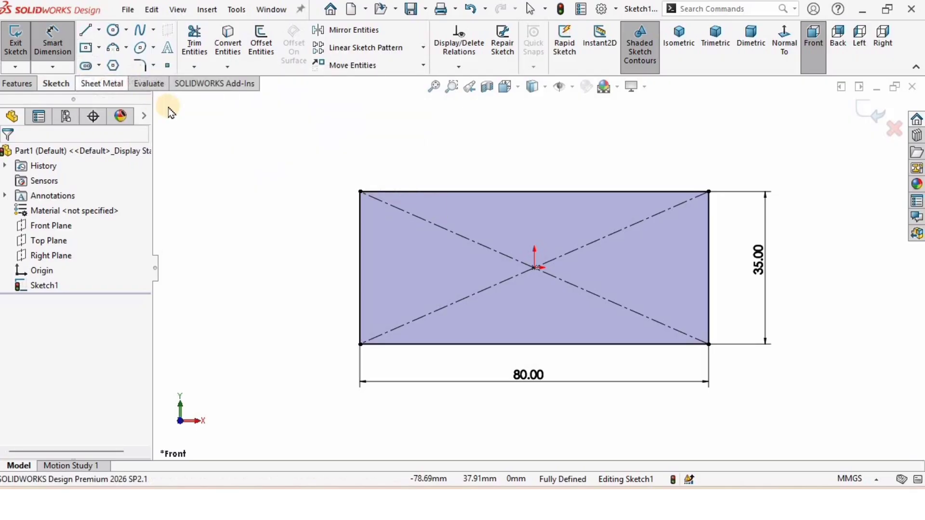
left_click(535, 268)
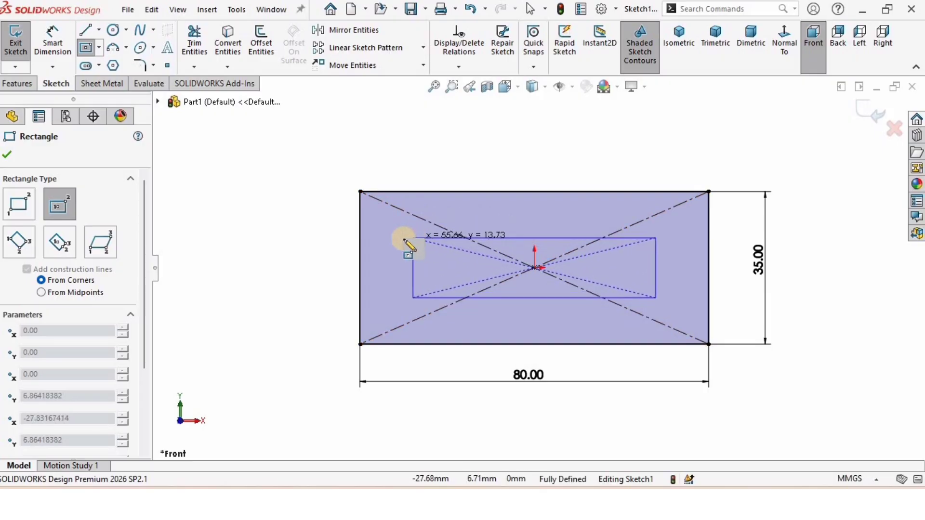
scroll(417, 245, "down", 1)
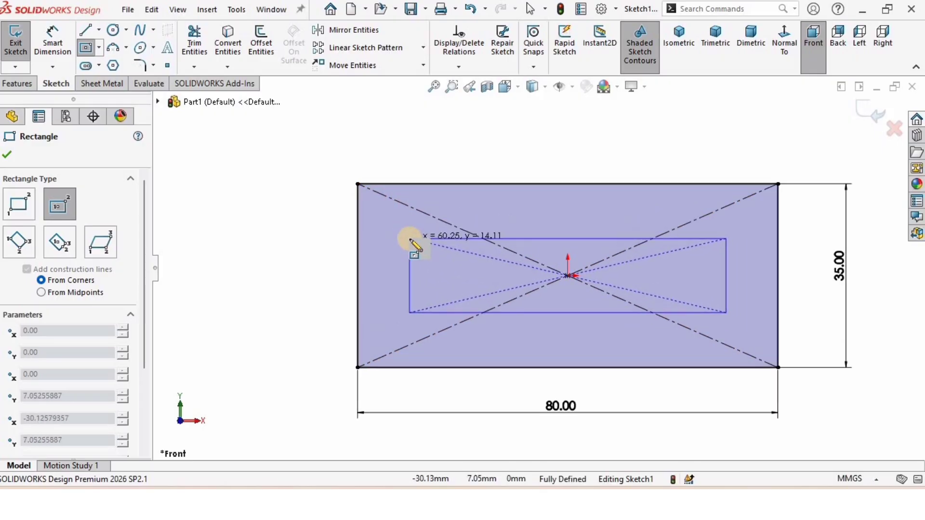
left_click(410, 239)
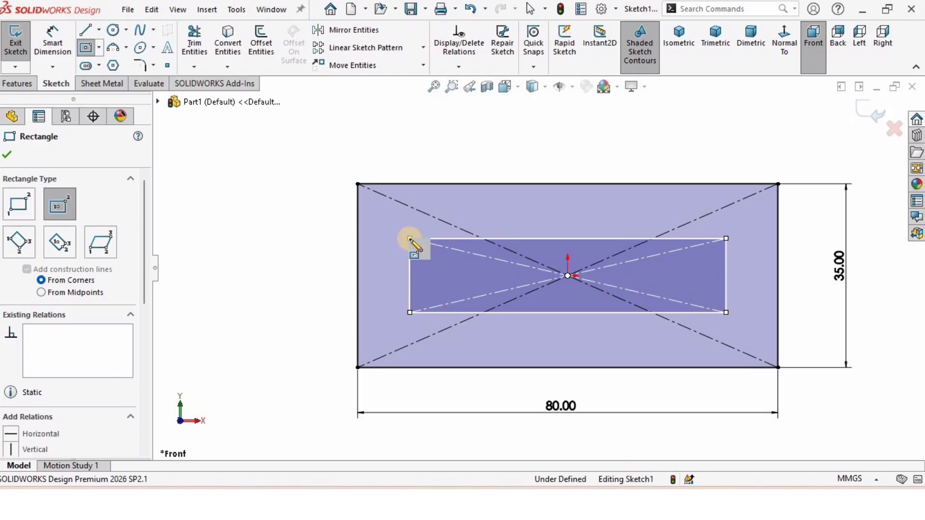
left_click_drag(140, 264, 77, 343)
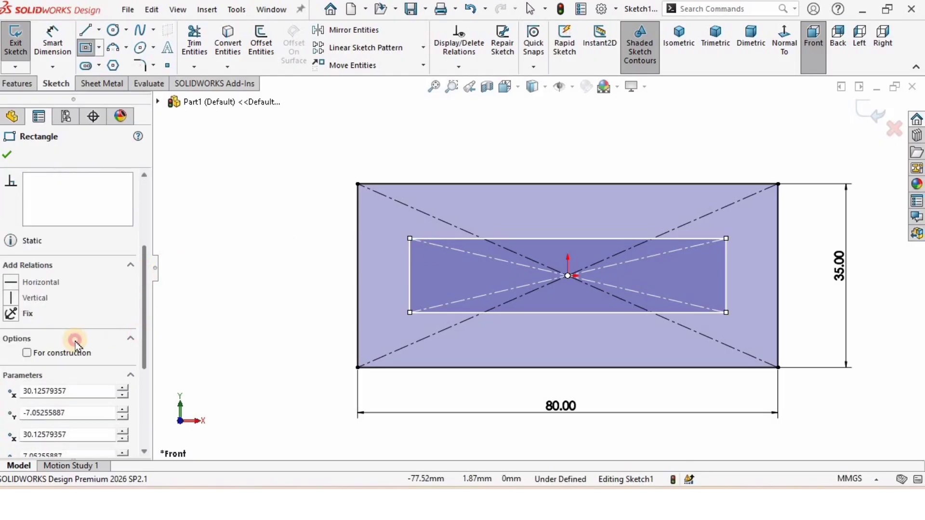
left_click(27, 353)
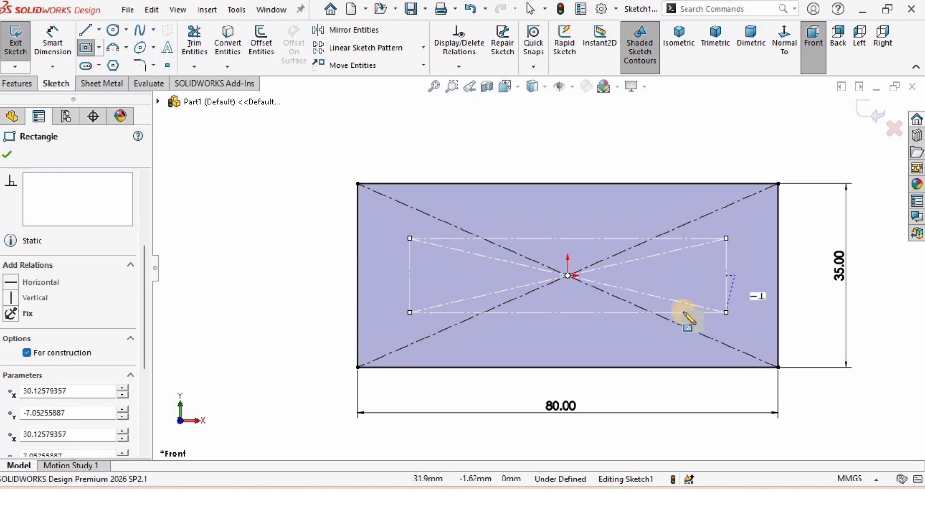
key("Escape")
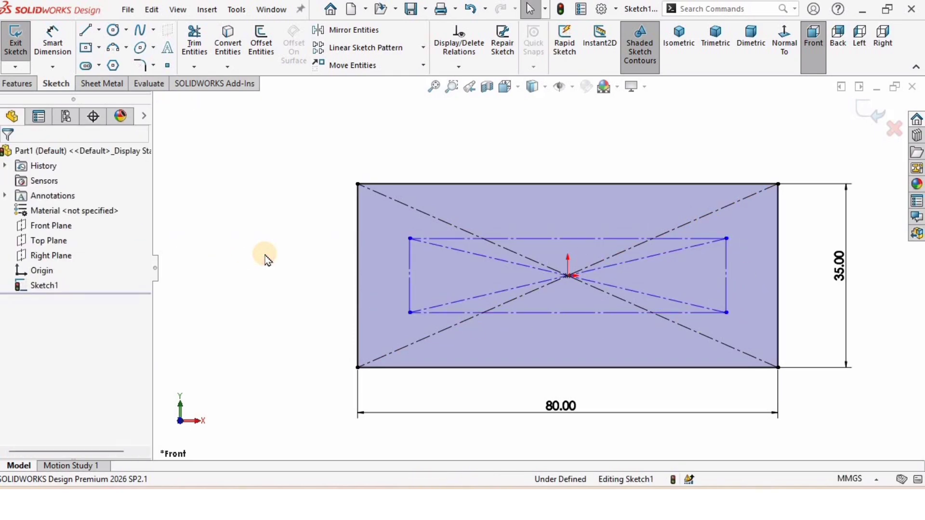
Dimension the inner construction rectangle's height to 22 mm
left_click(53, 38)
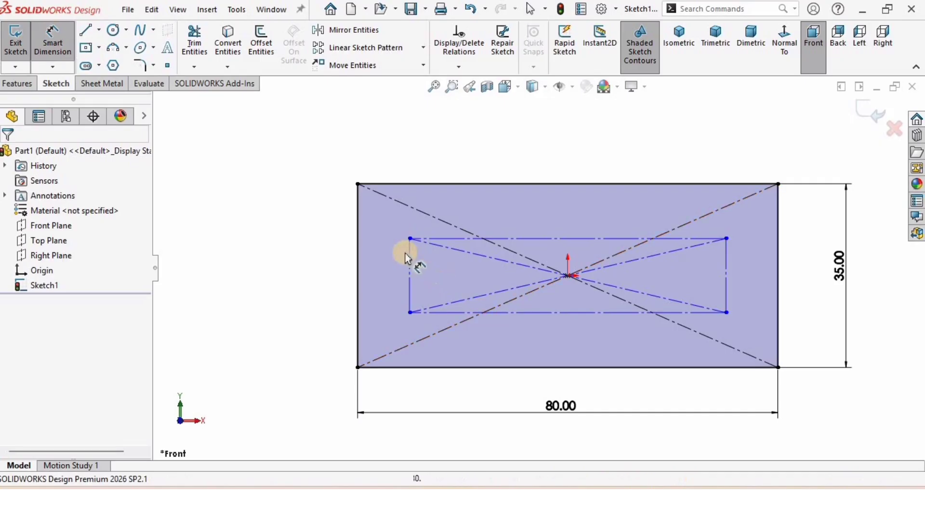
left_click(351, 258)
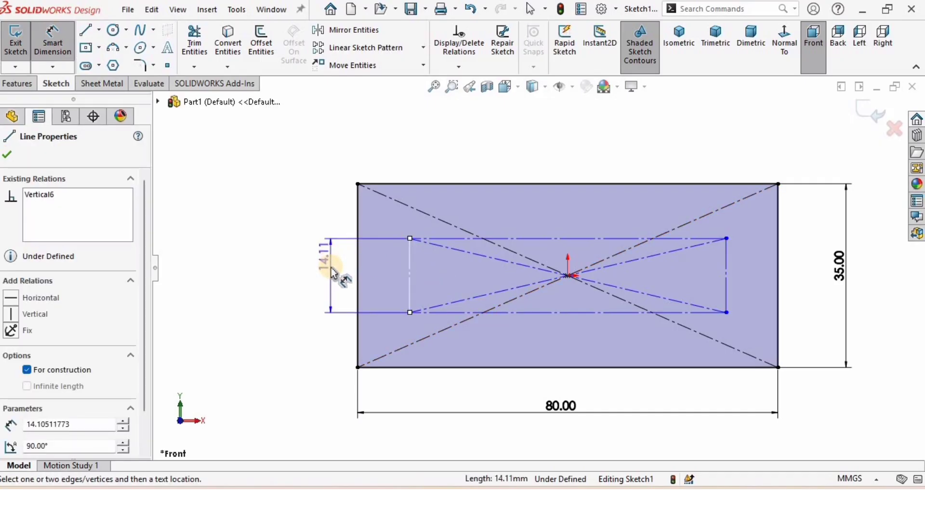
left_click(329, 275)
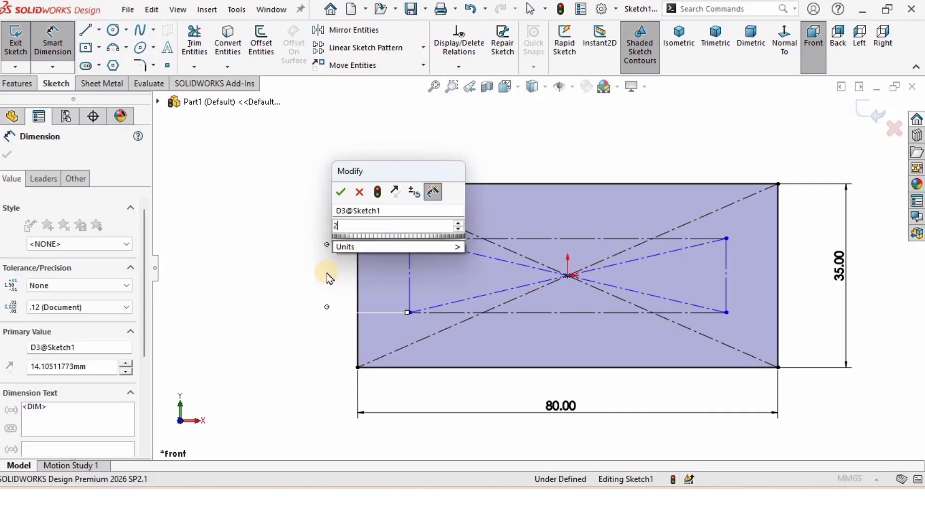
type("22")
left_click(348, 193)
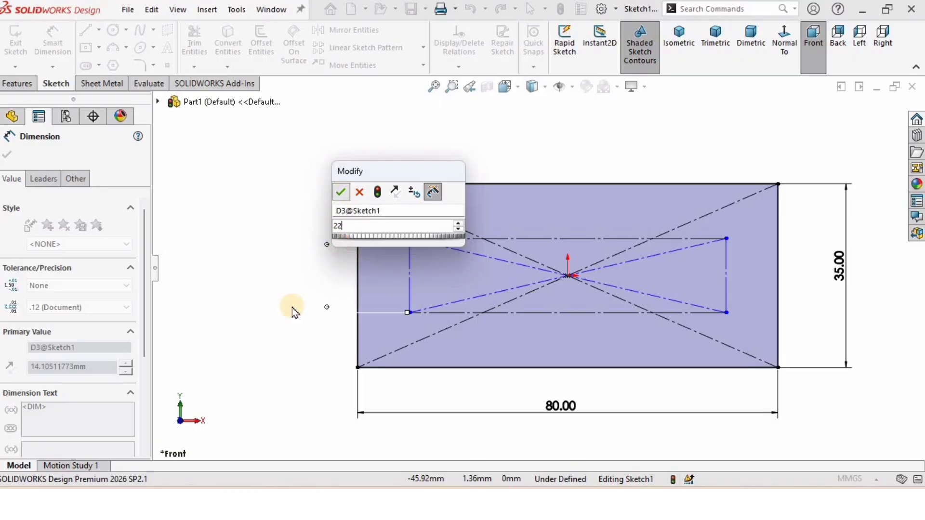
key("Escape")
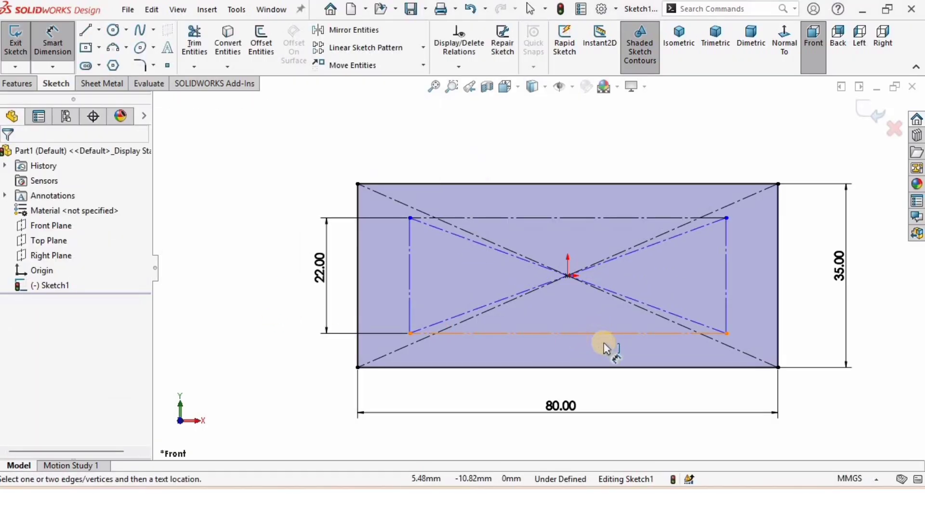
Dimension the inner construction rectangle's width to 64 mm
scroll(608, 351, "up", 1)
scroll(608, 351, "down", 1)
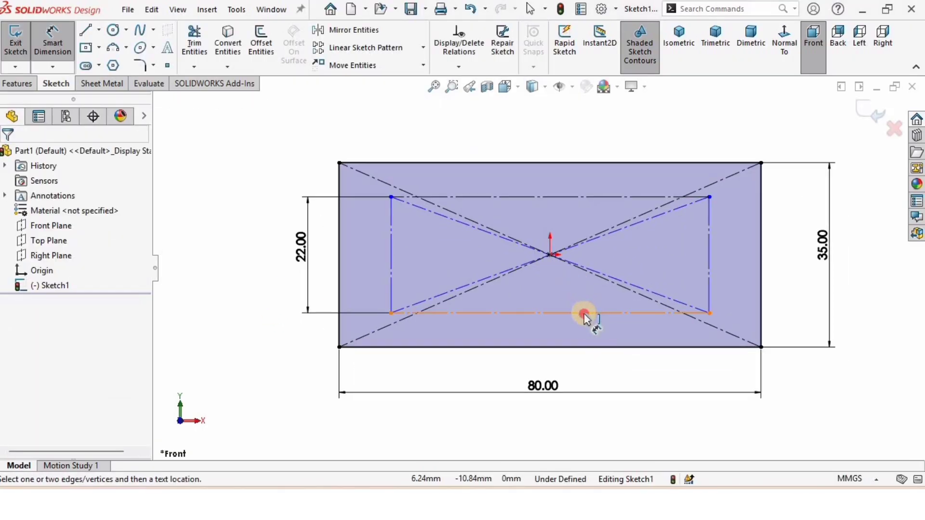
left_click(585, 315)
left_click(539, 373)
type("64")
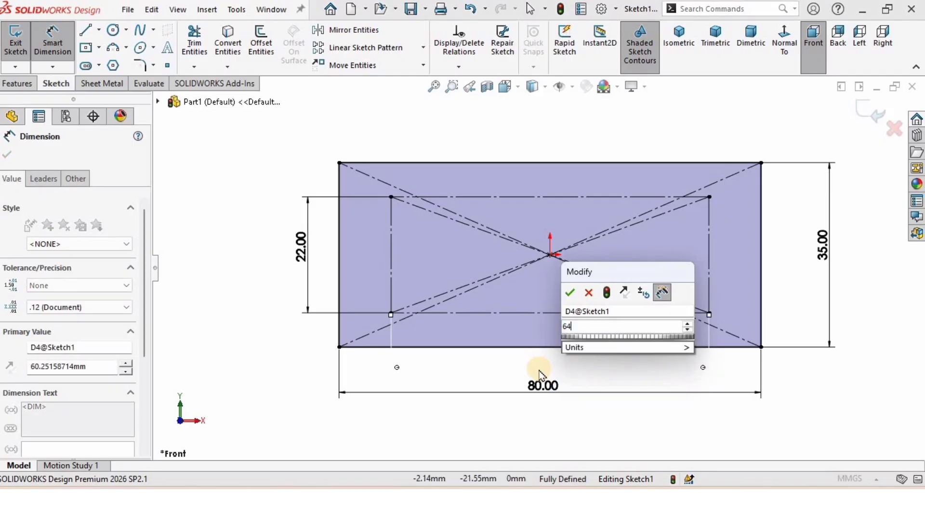
key("Return")
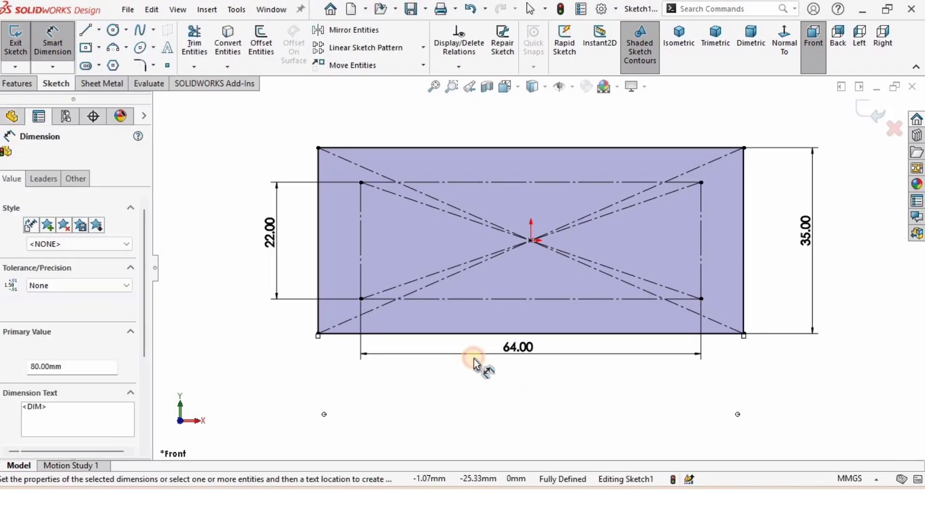
Move the 64 mm dimension further down, between the inner rectangle and the 80 mm dimension
left_click(473, 359)
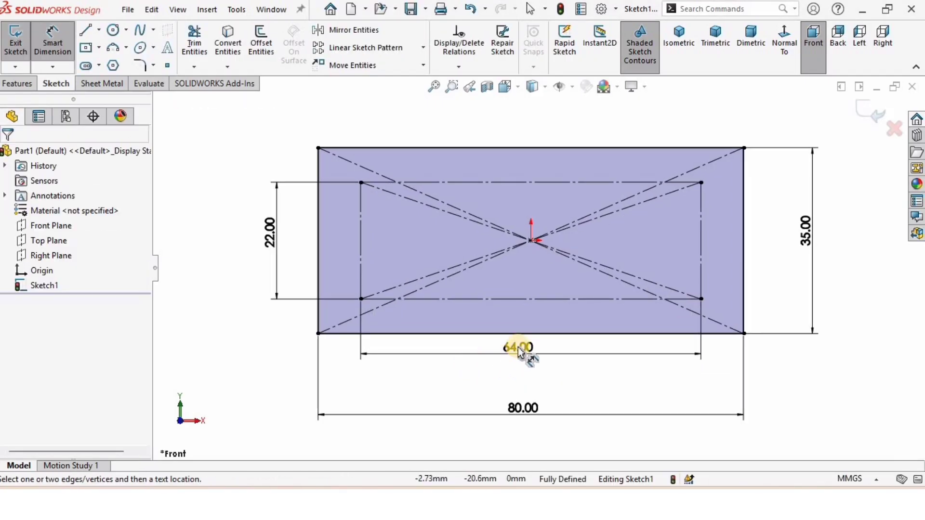
left_click_drag(518, 347, 518, 373)
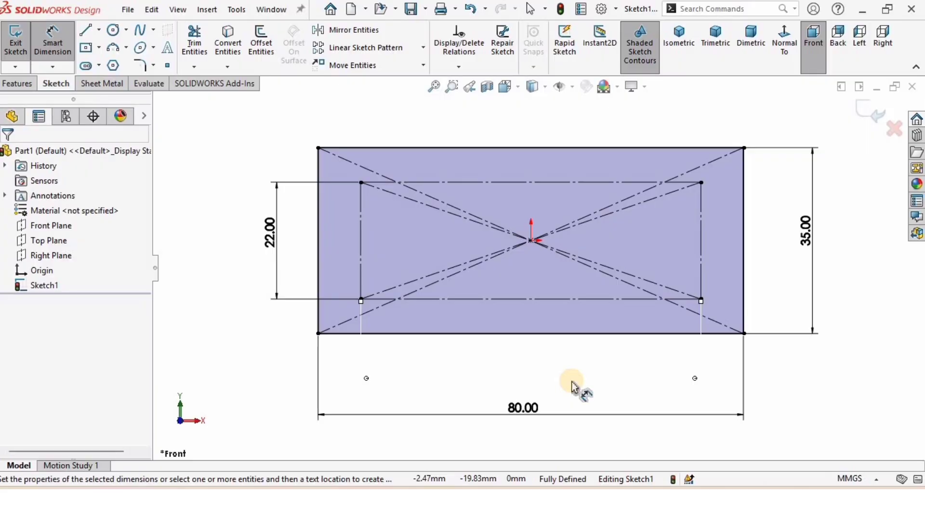
left_click(578, 395)
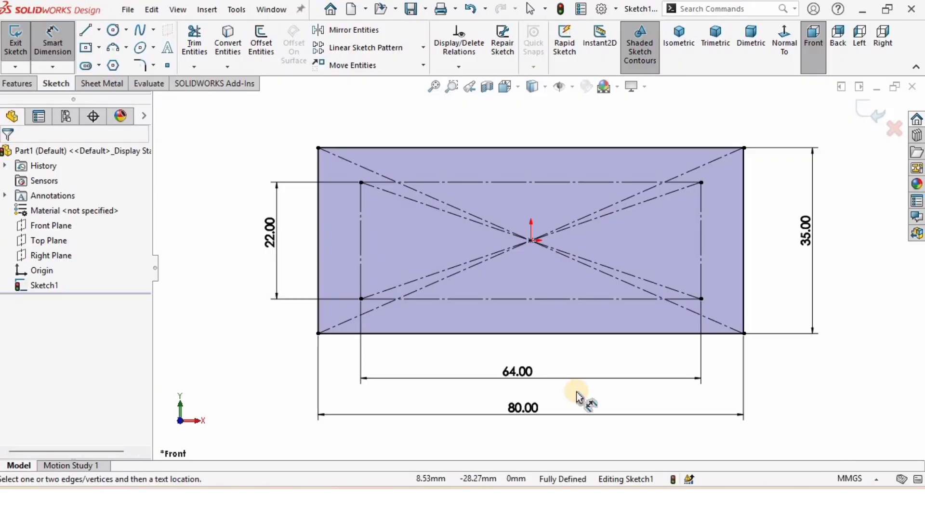
left_click(510, 373)
key("Delete")
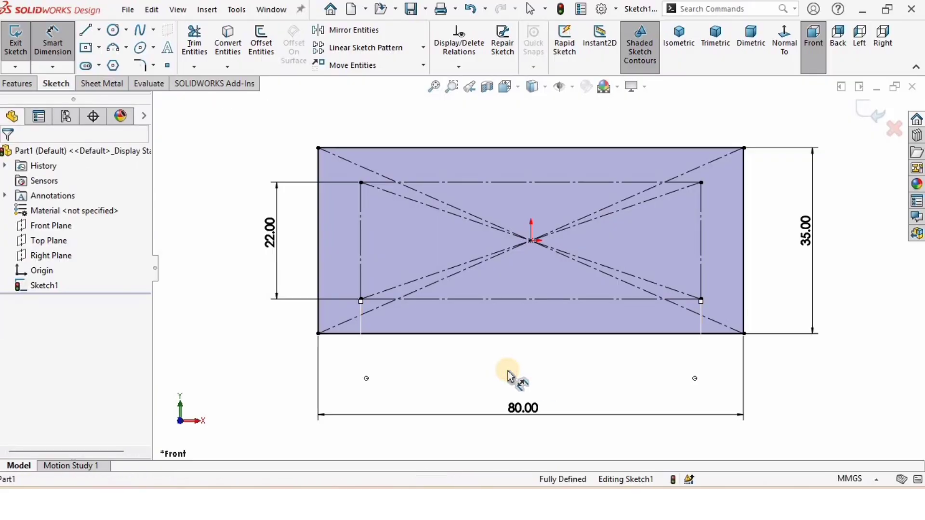
Set the 64 mm dimension's precision to .12 and its tolerance type to Basic
double_click(513, 371)
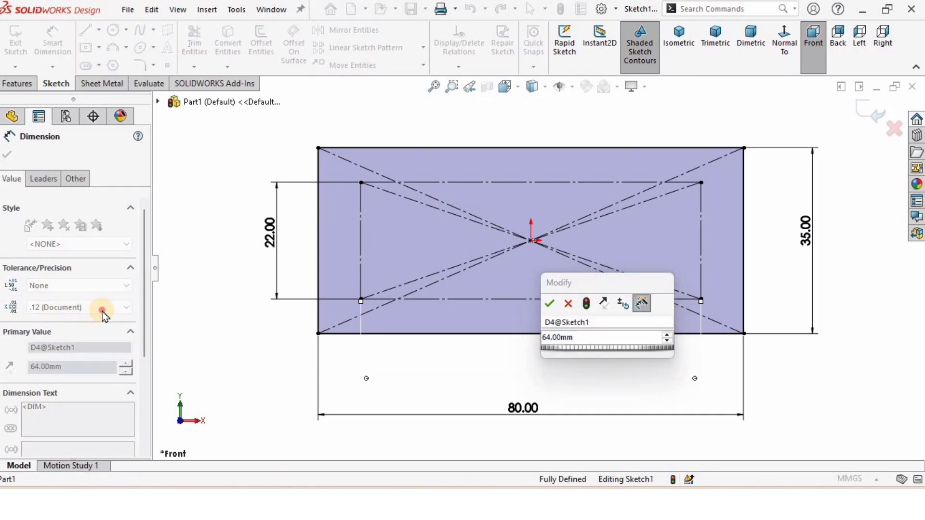
left_click(257, 314)
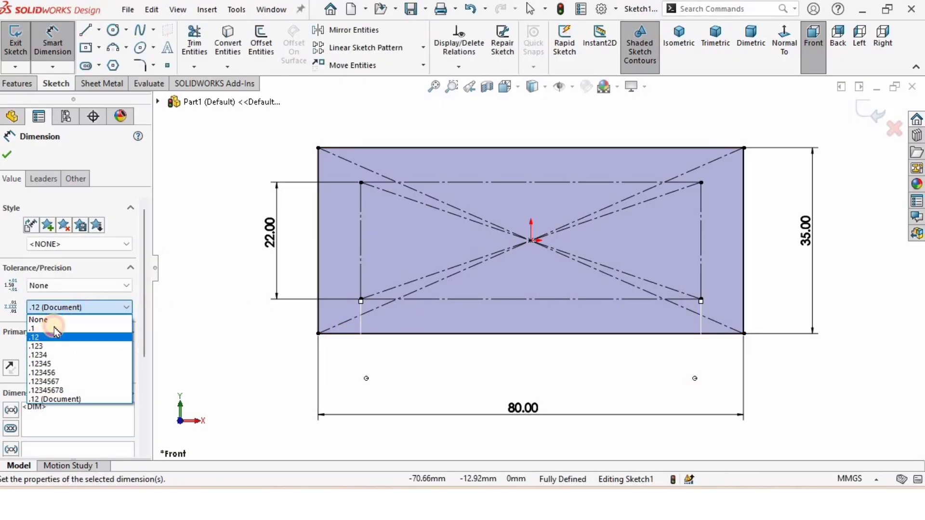
left_click(65, 335)
left_click(76, 289)
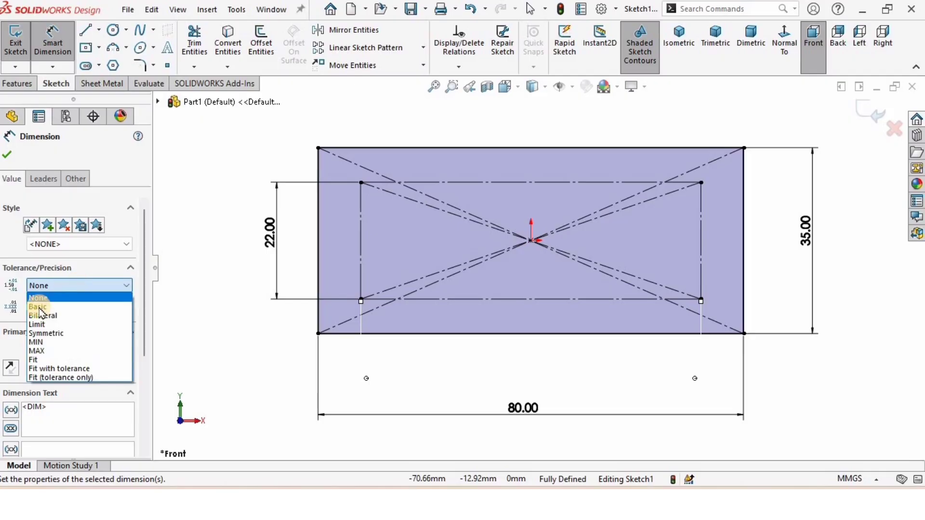
left_click(38, 307)
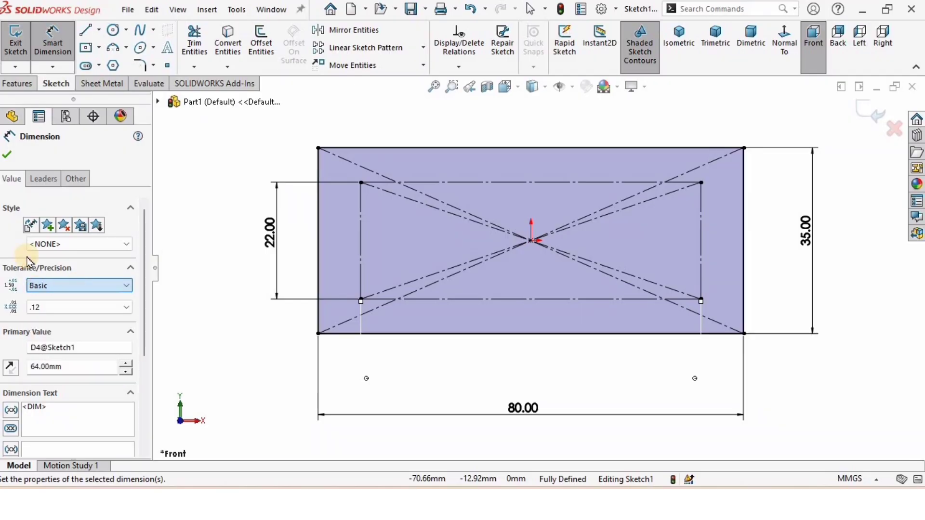
left_click(7, 154)
left_click(189, 251)
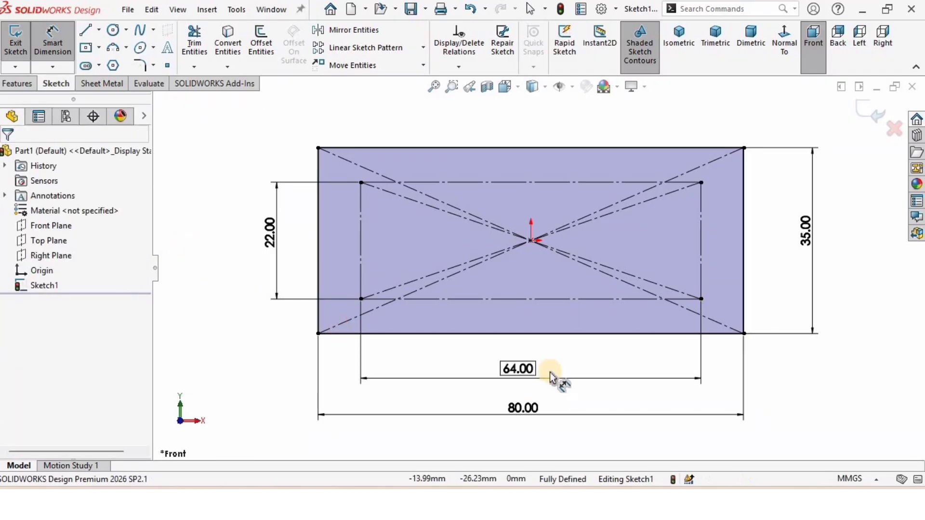
key("Escape")
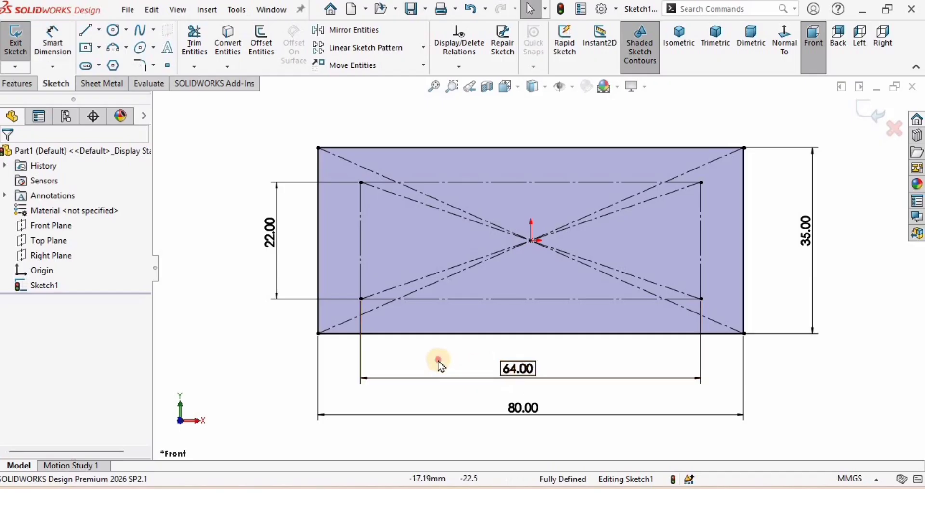
Set the 22 mm dimension's tolerance type to Basic
left_click(270, 241)
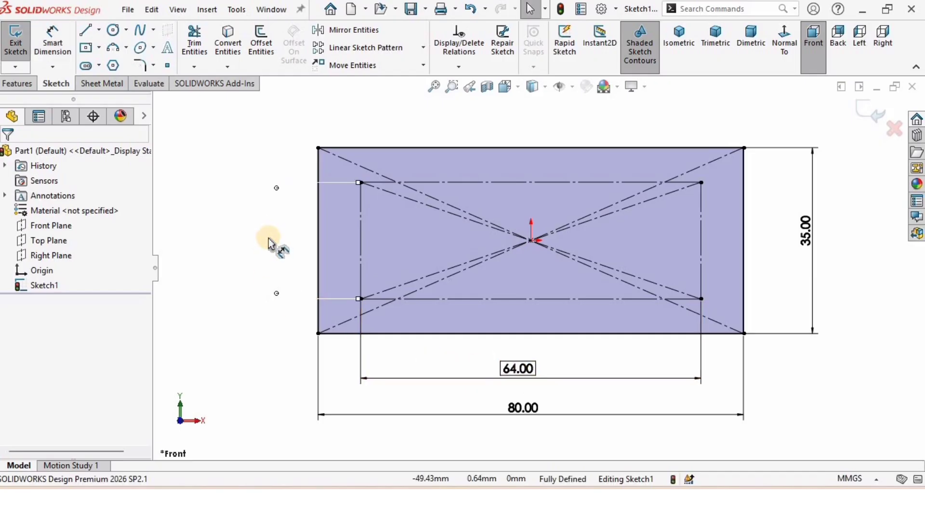
double_click(270, 241)
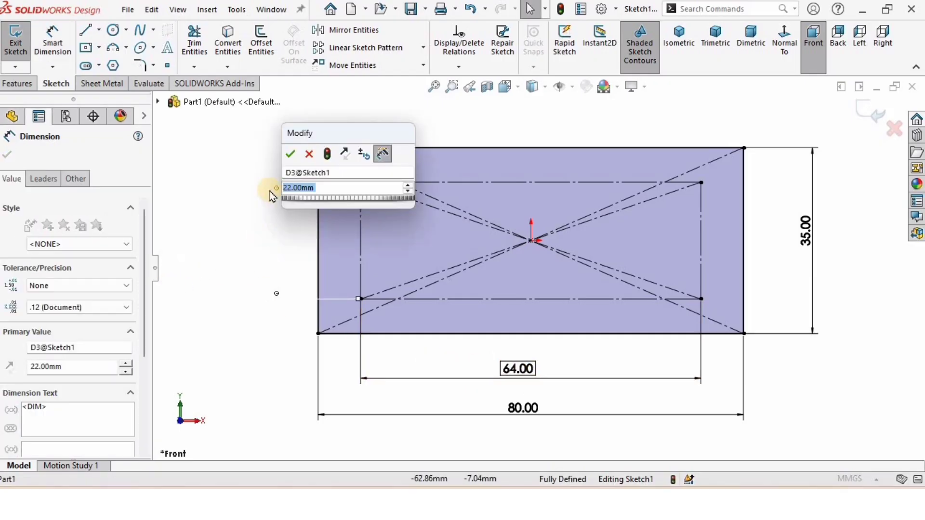
left_click(292, 154)
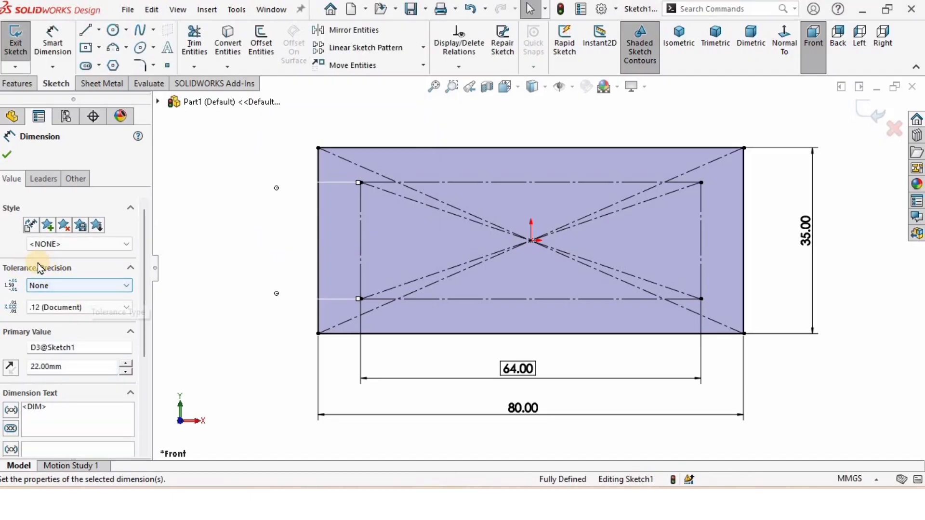
left_click(59, 288)
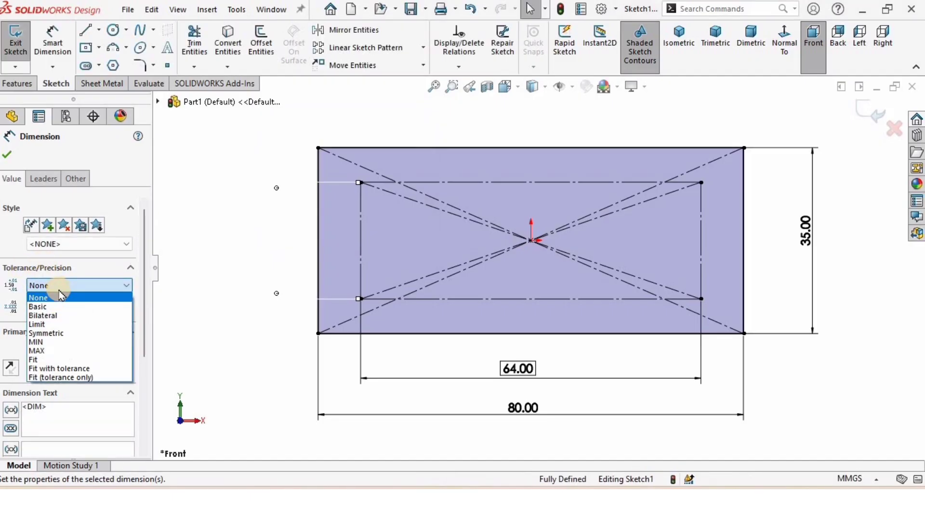
left_click(38, 307)
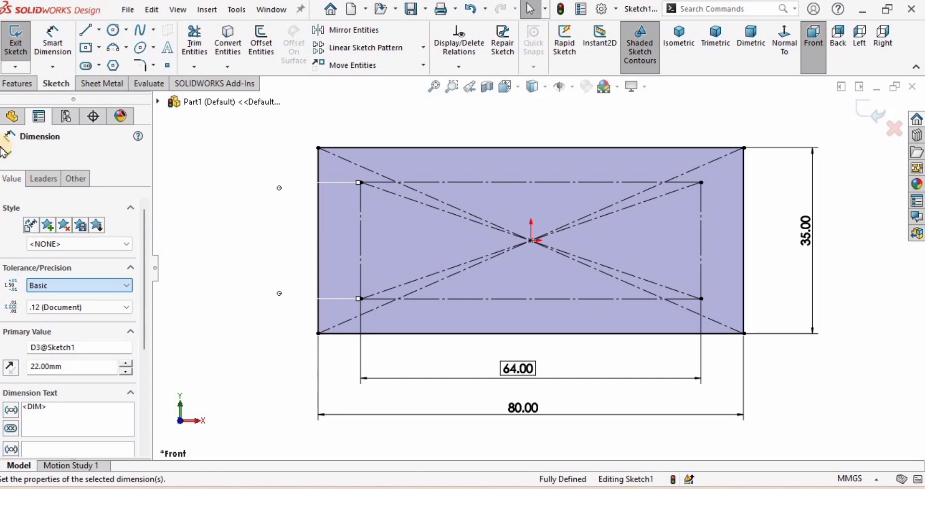
left_click(8, 156)
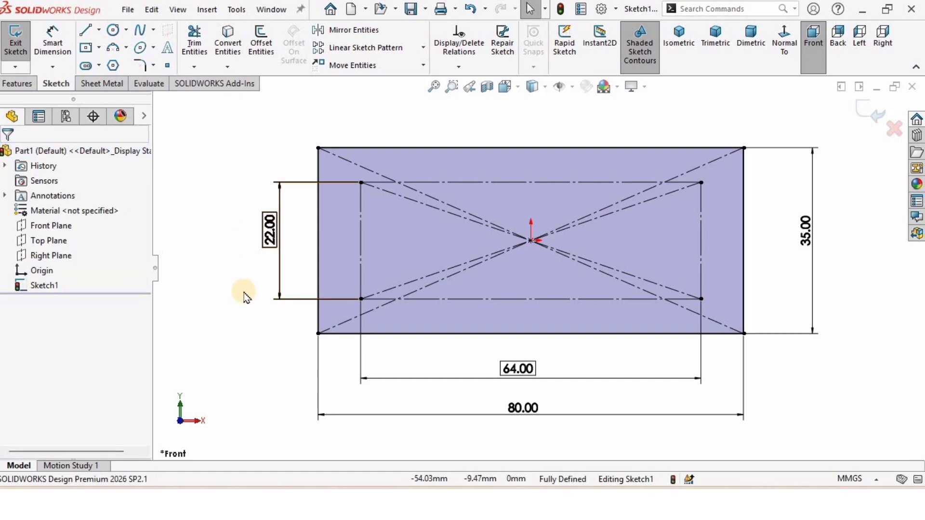
Draw circles centred on the inner construction rectangle's upper-left and lower-left corners
left_click(113, 32)
scroll(373, 193, "down", 2)
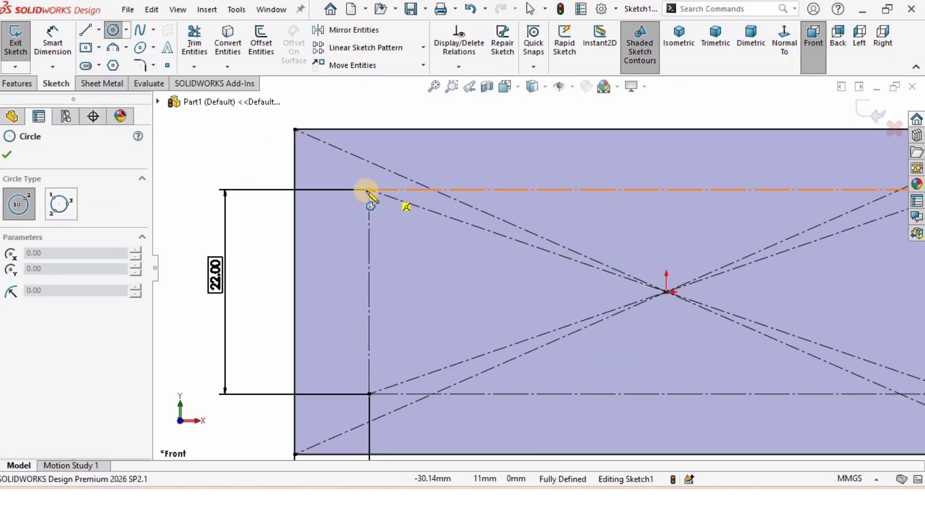
left_click(369, 190)
left_click(373, 176)
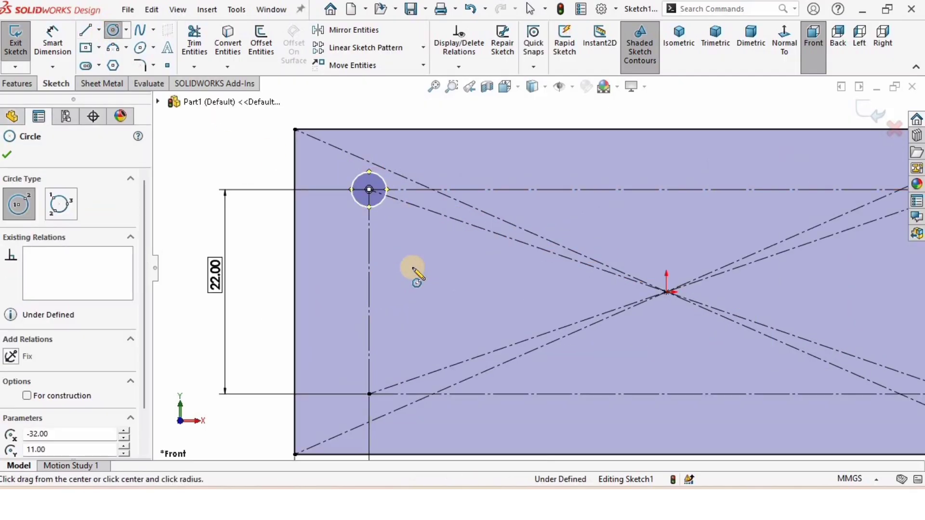
scroll(448, 303, "up", 3)
scroll(458, 333, "down", 2)
left_click(436, 340)
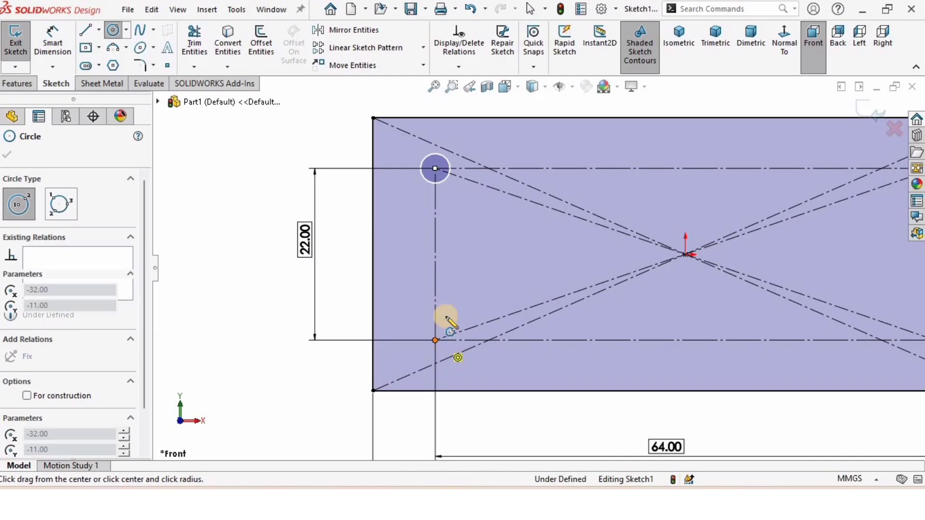
left_click(443, 316)
Draw circles centred on the inner construction rectangle's lower-right and upper-right corners
scroll(836, 326, "up", 2)
scroll(832, 318, "up", 1)
scroll(646, 295, "down", 5)
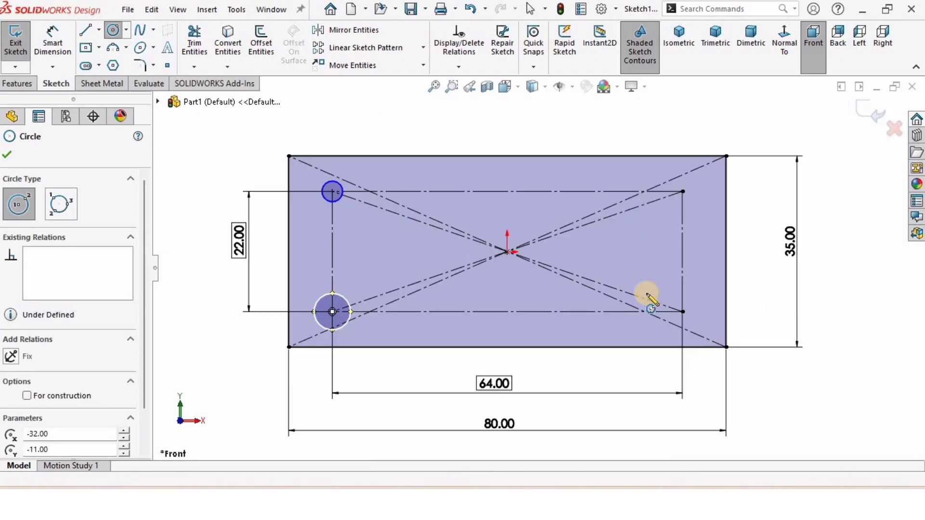
left_click(641, 331)
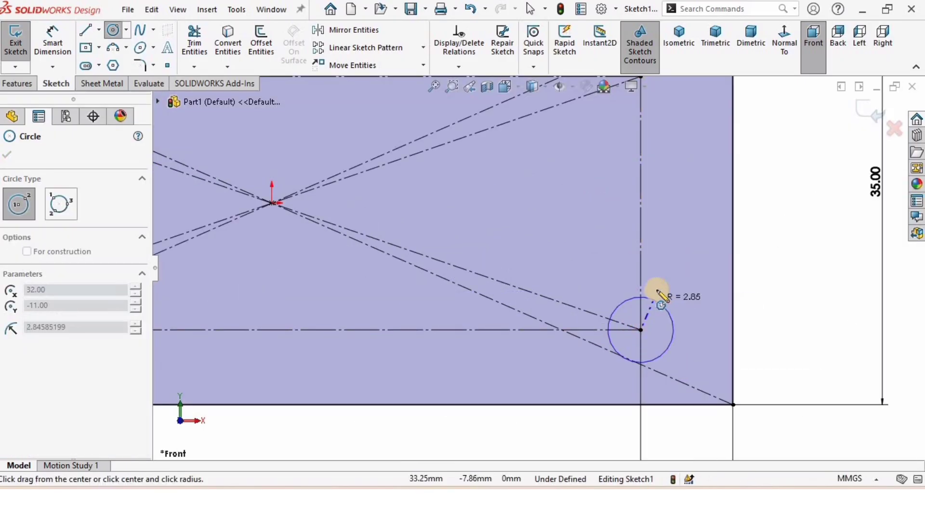
left_click(610, 263)
scroll(595, 262, "down", 1)
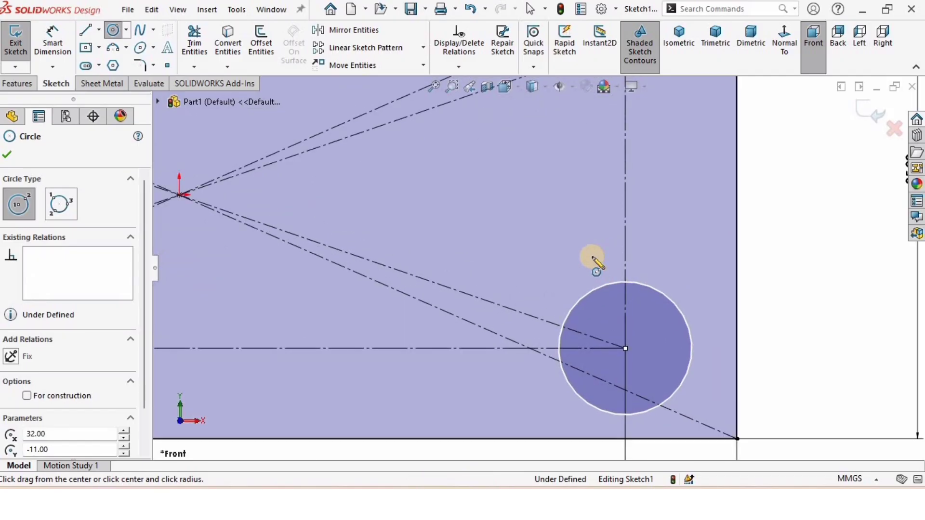
scroll(575, 149, "up", 3)
scroll(566, 208, "down", 3)
left_click(565, 216)
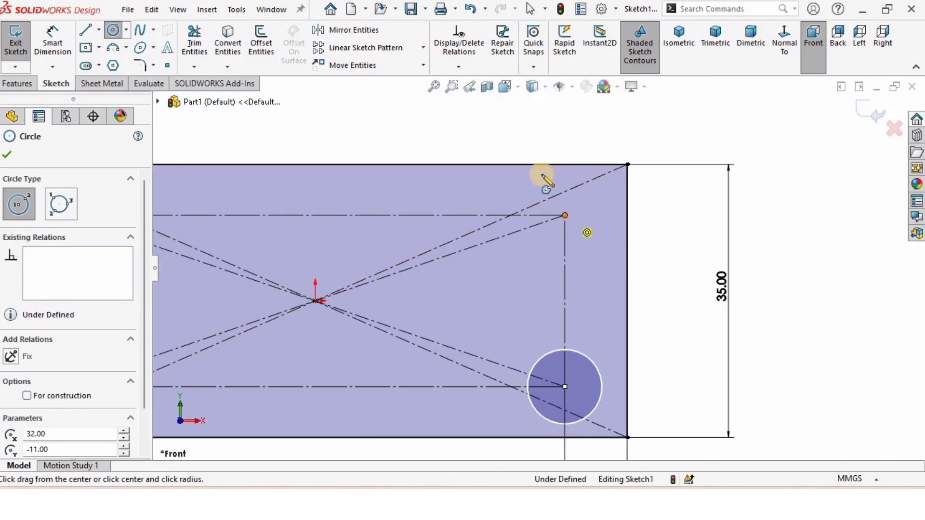
left_click(544, 183)
key("Escape")
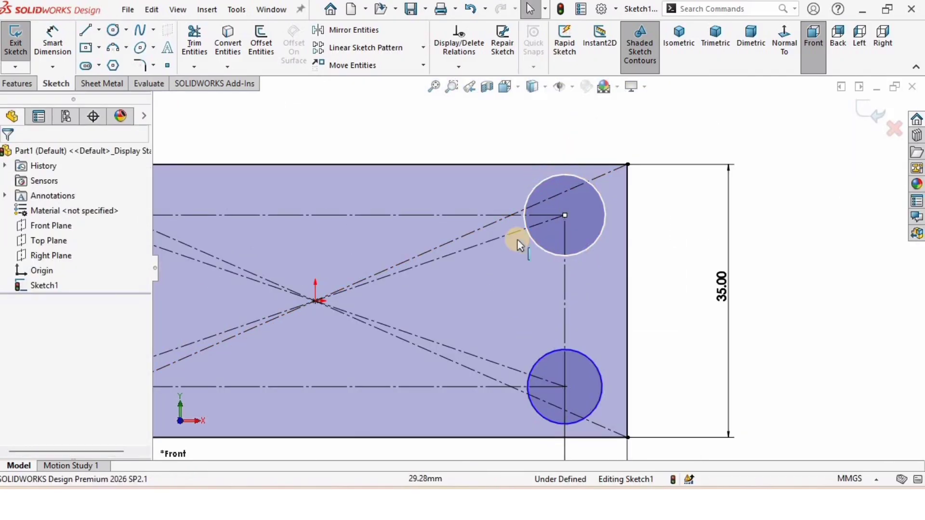
Dimension the upper-right circle's diameter as 8.5 mm
scroll(400, 282, "down", 2)
scroll(401, 284, "up", 1)
scroll(498, 276, "up", 4)
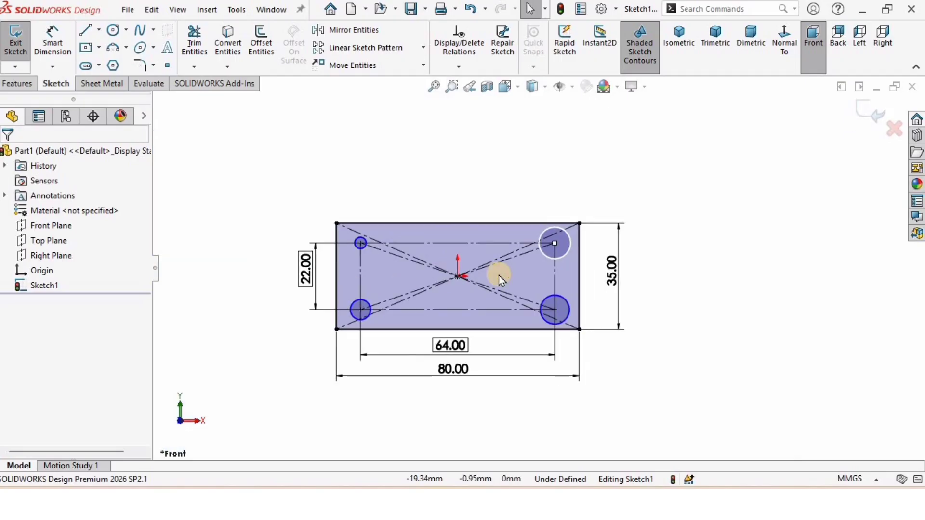
scroll(521, 273, "down", 2)
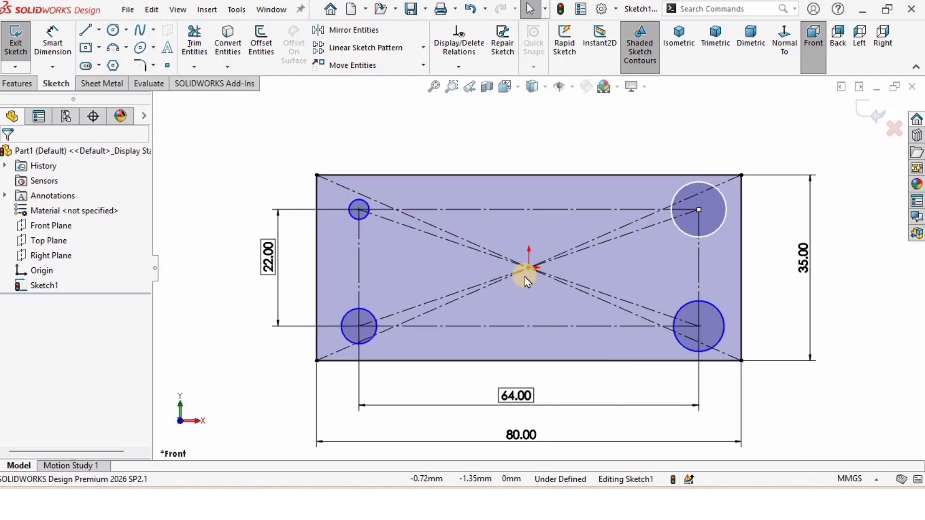
left_click(53, 42)
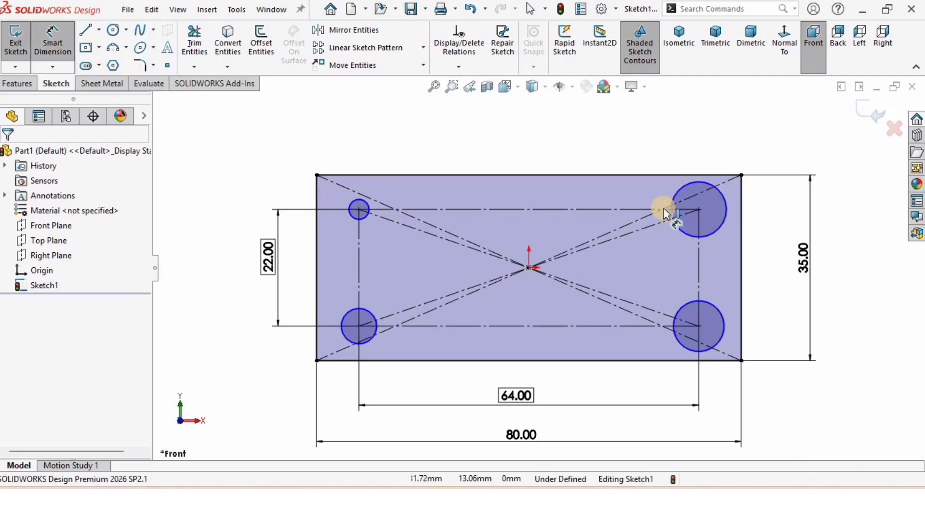
left_click(725, 208)
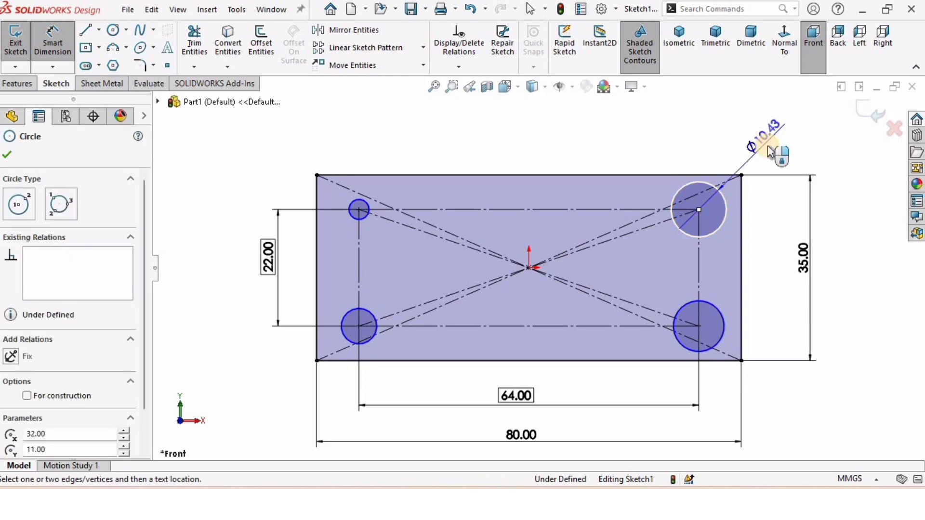
left_click(727, 163)
type("8.5")
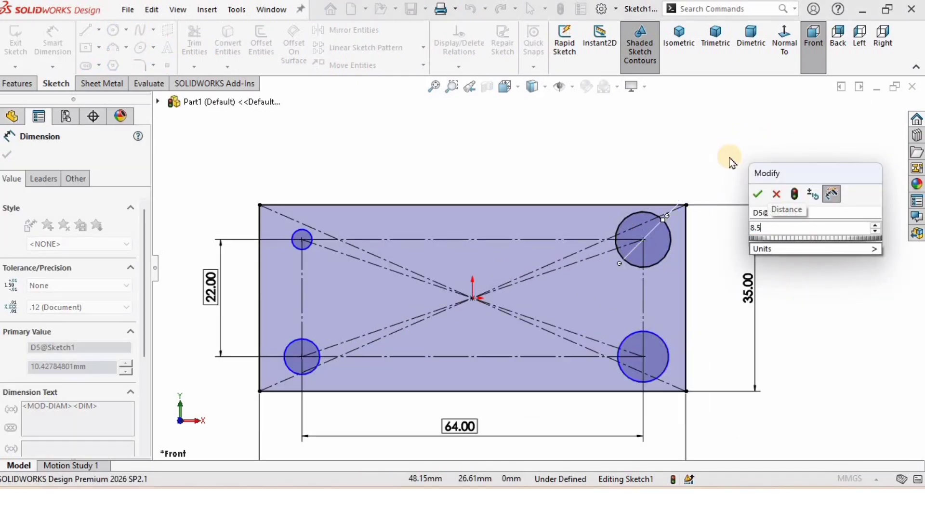
left_click(756, 194)
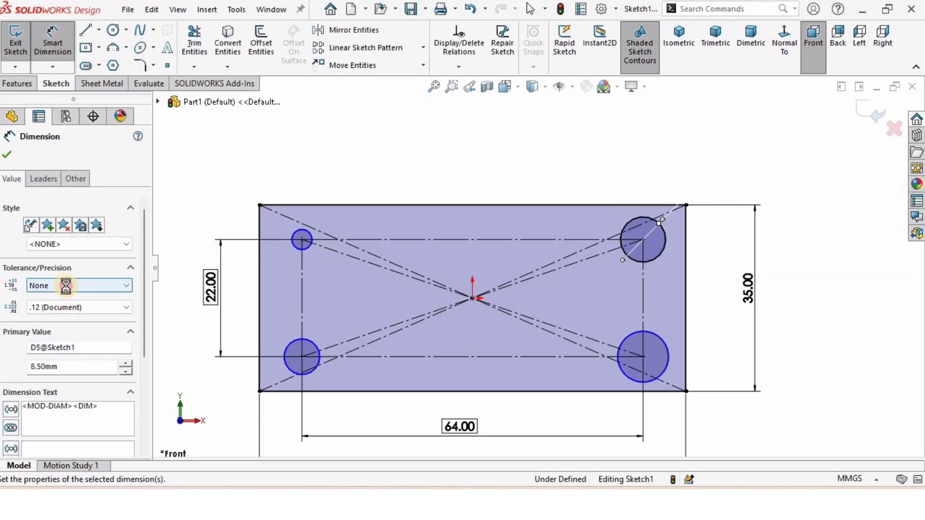
Give the 8.5 mm diameter a Bilateral tolerance of +0.1 and move the dimension outside the plate
left_click(68, 288)
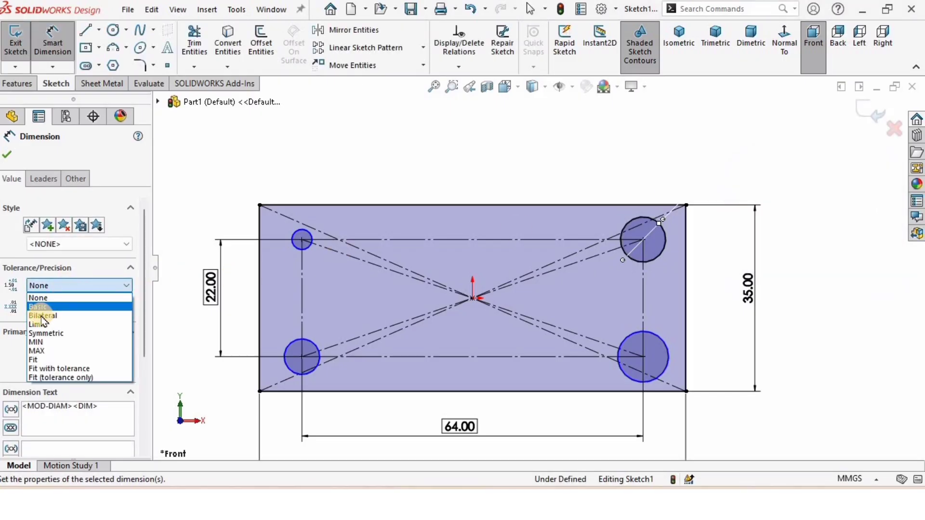
left_click(44, 316)
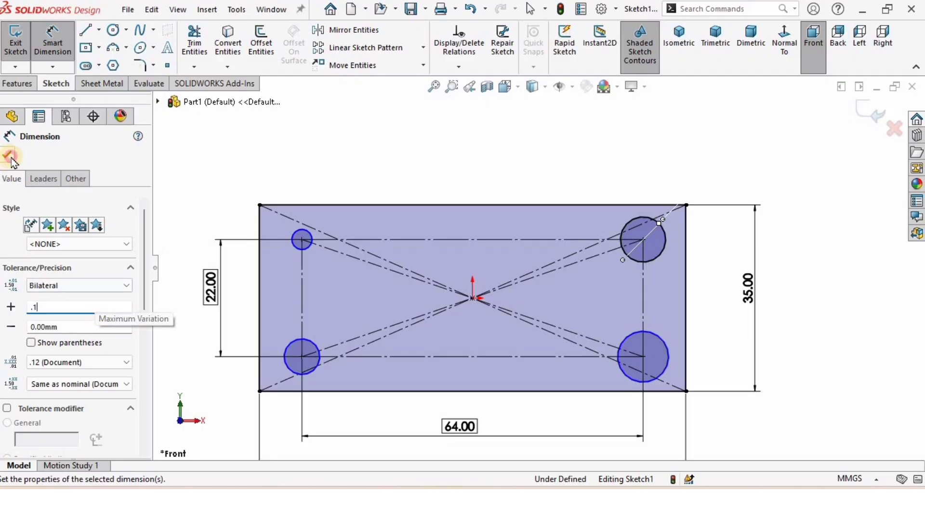
left_click(290, 150)
left_click_drag(652, 139, 746, 153)
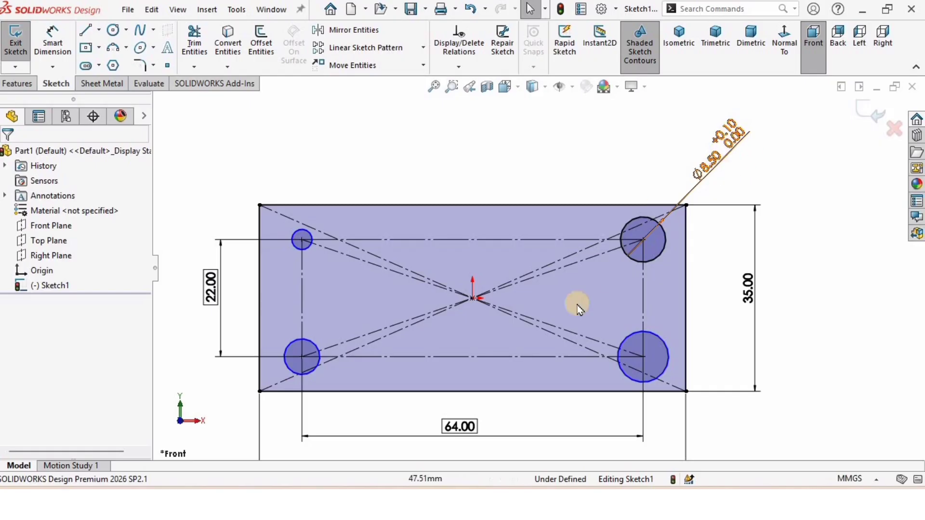
Make all four corner circles equal in size
scroll(569, 308, "up", 1)
scroll(626, 333, "down", 1)
left_click(829, 329)
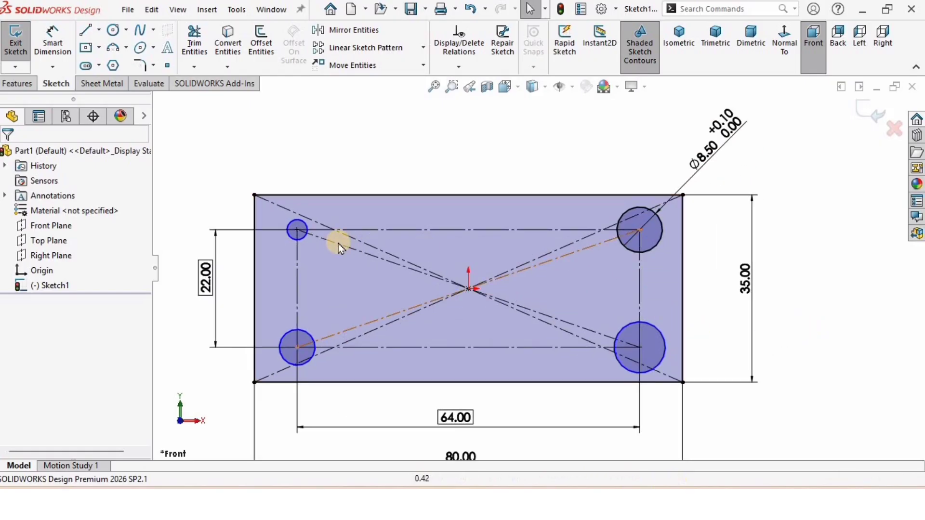
left_click(653, 246)
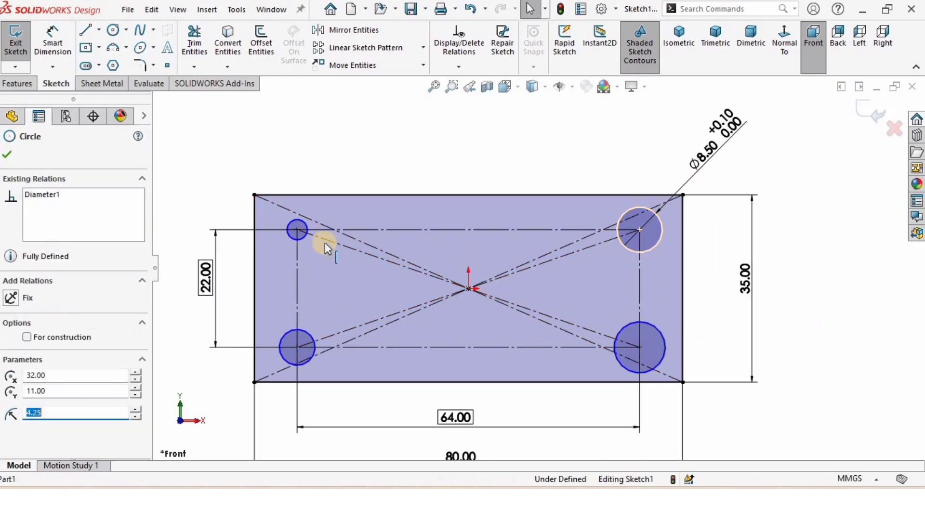
left_click(285, 340, "ctrl")
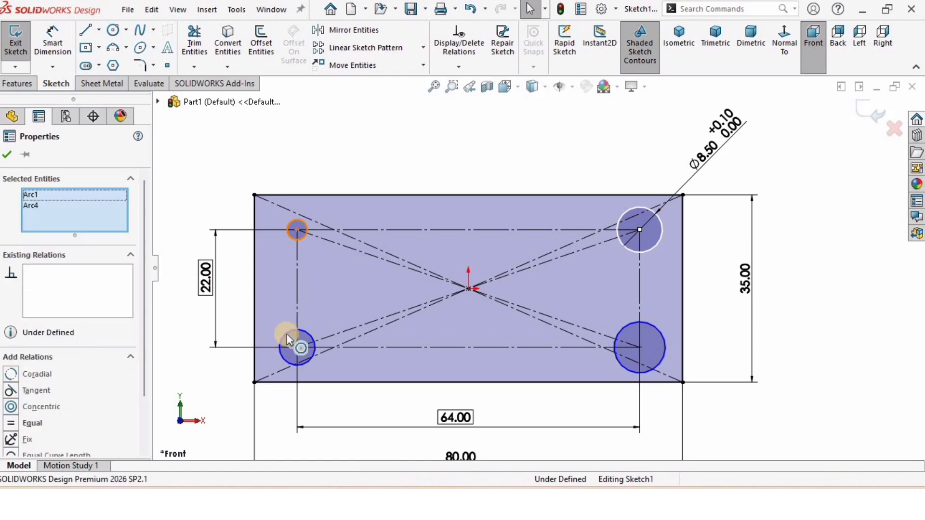
left_click(653, 324, "ctrl")
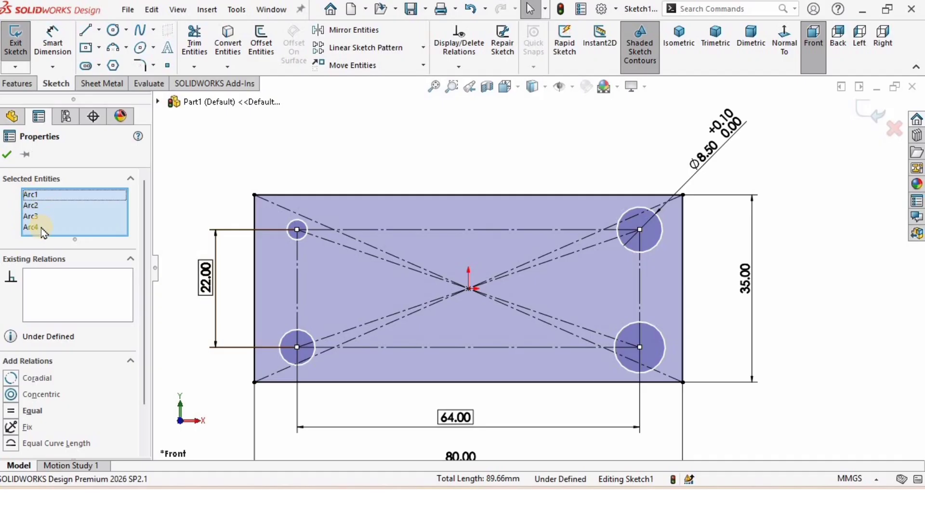
left_click(11, 412)
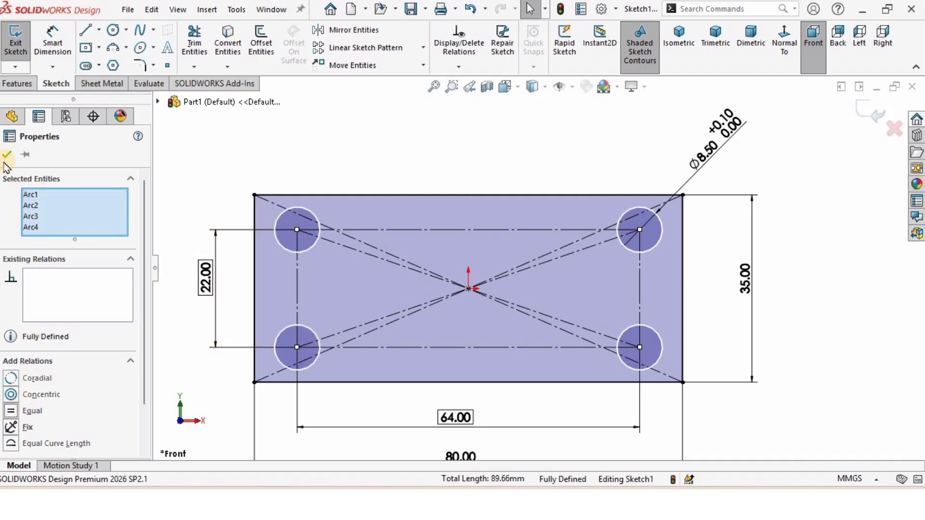
left_click(7, 154)
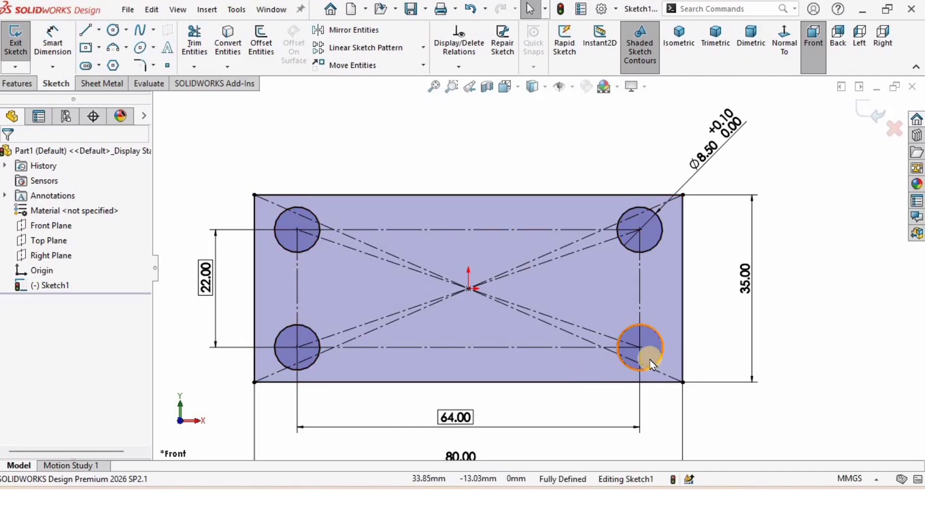
Extrude the sketch as a boss 10 mm deep
left_click(17, 84)
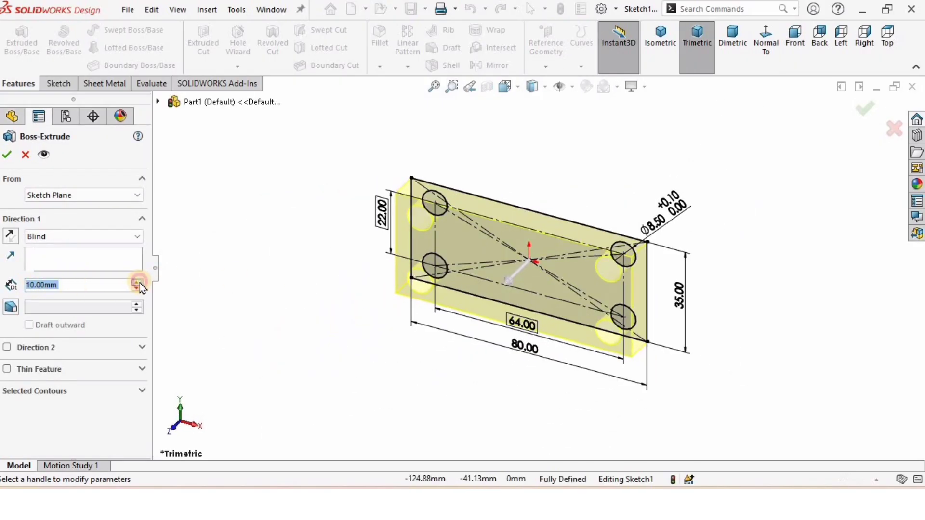
left_click(138, 282)
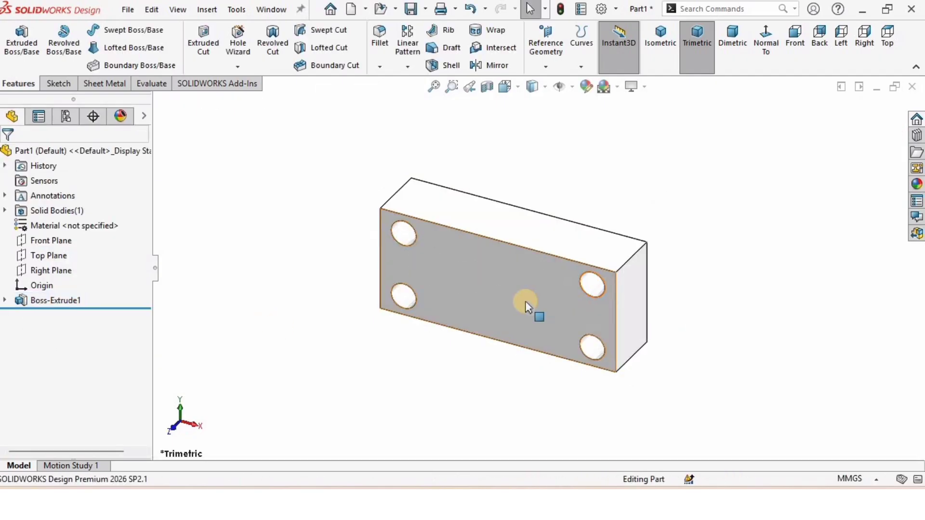
Apply the brushed brass appearance from the Metal appearances to the part
middle_click_drag(528, 307, 745, 232)
left_click(645, 88)
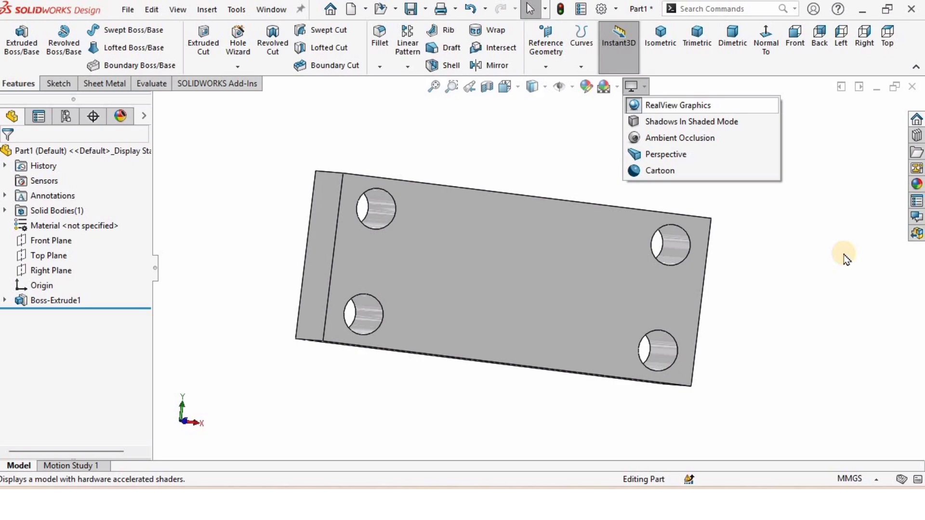
left_click(917, 184)
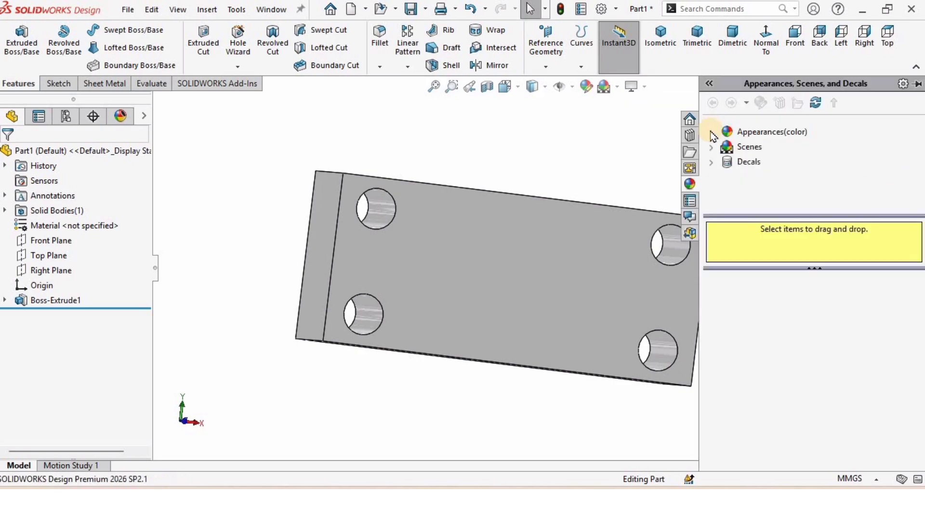
left_click(712, 133)
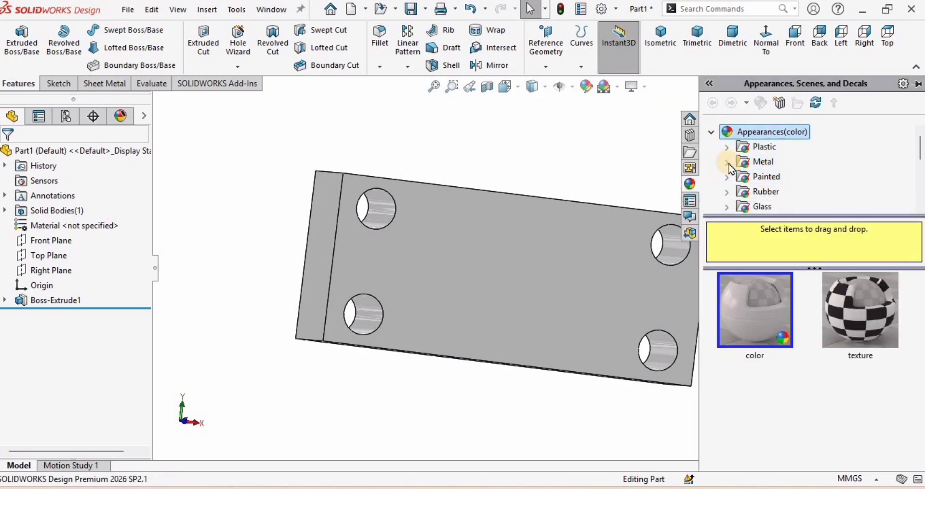
left_click(727, 163)
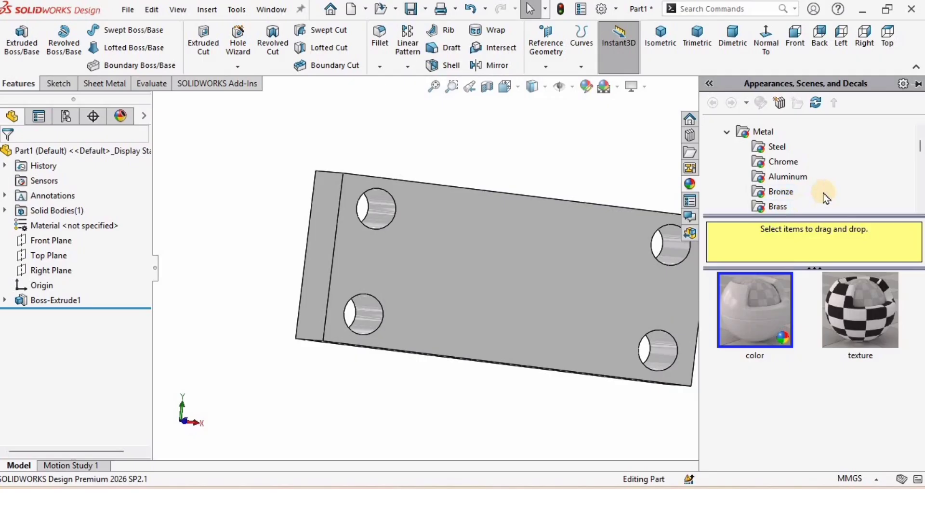
scroll(825, 195, "down", 2)
left_click(777, 147)
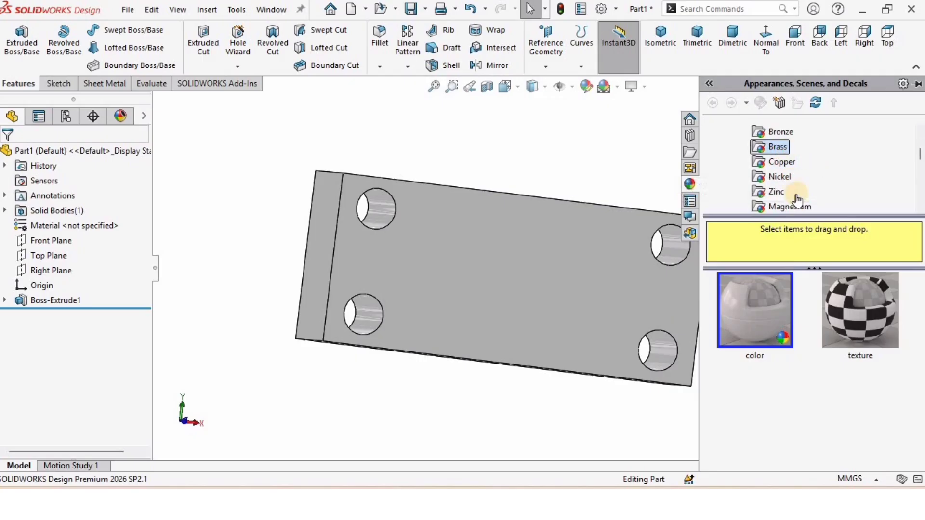
double_click(844, 325)
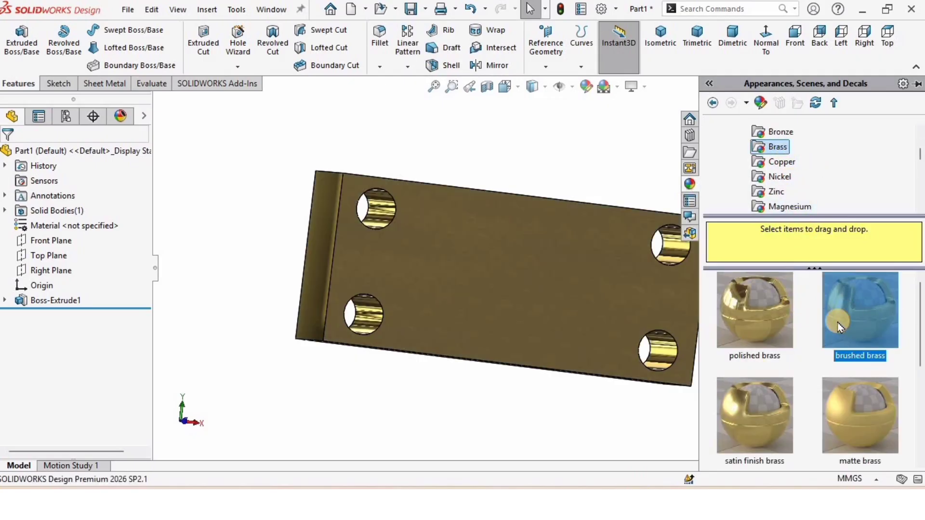
double_click(763, 413)
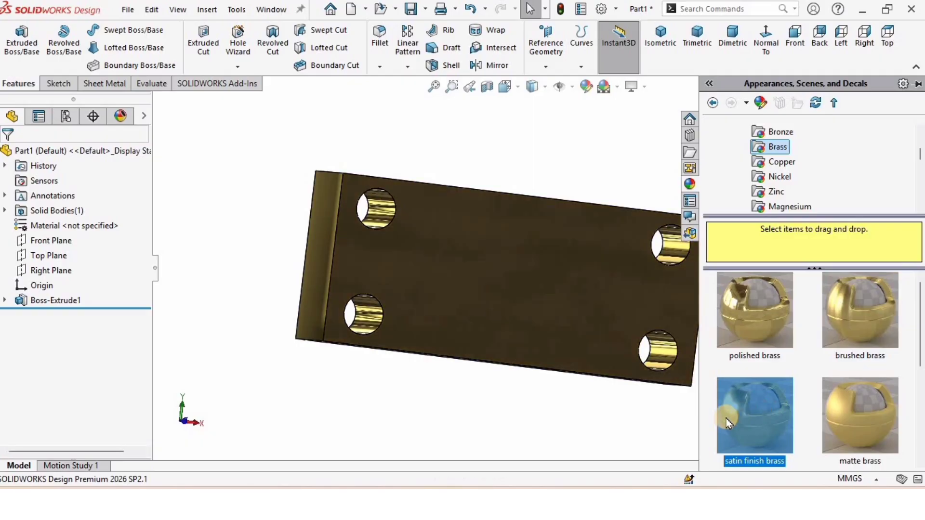
double_click(753, 302)
double_click(848, 307)
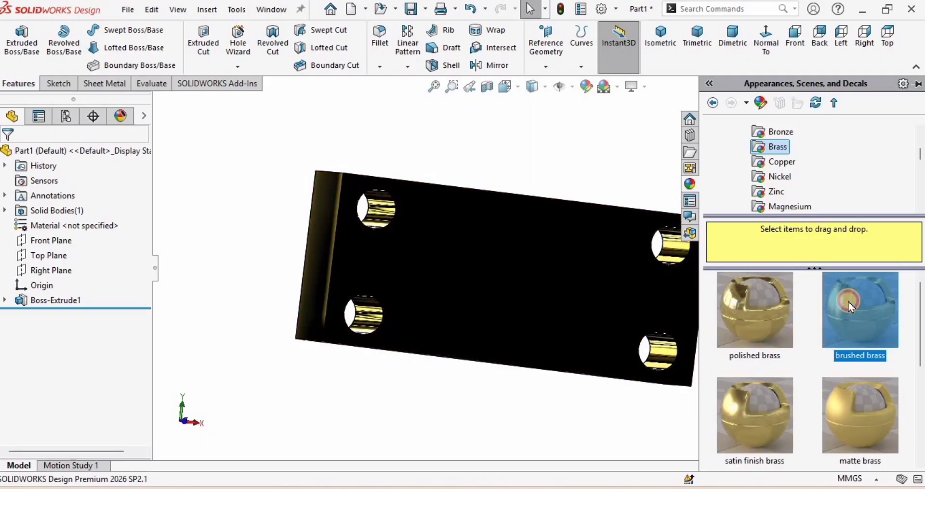
left_click(555, 409)
middle_click_drag(526, 355, 506, 389)
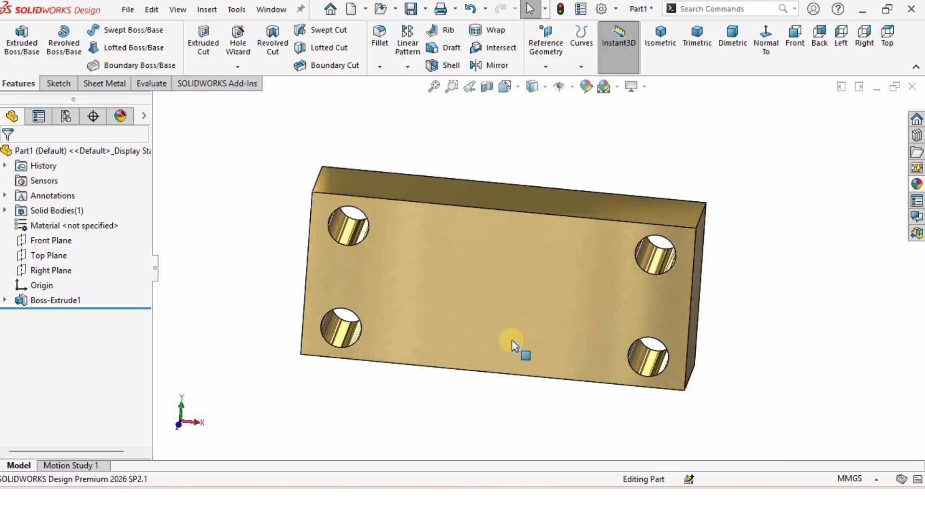
scroll(524, 330, "down", 1)
scroll(534, 311, "up", 1)
middle_click_drag(540, 284, 541, 340)
Save the part as Exercise_1 inside a new folder named Exercise_1 under Drawings
left_click(126, 12)
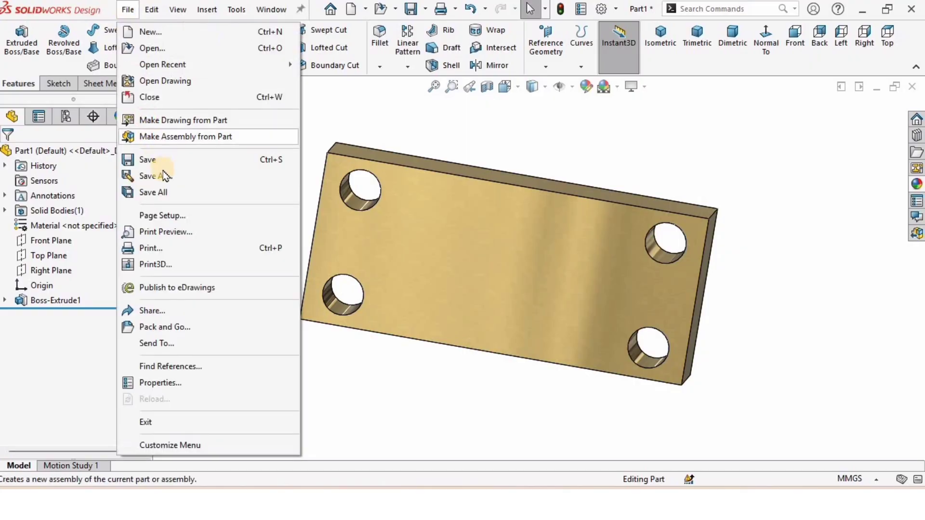
left_click(164, 175)
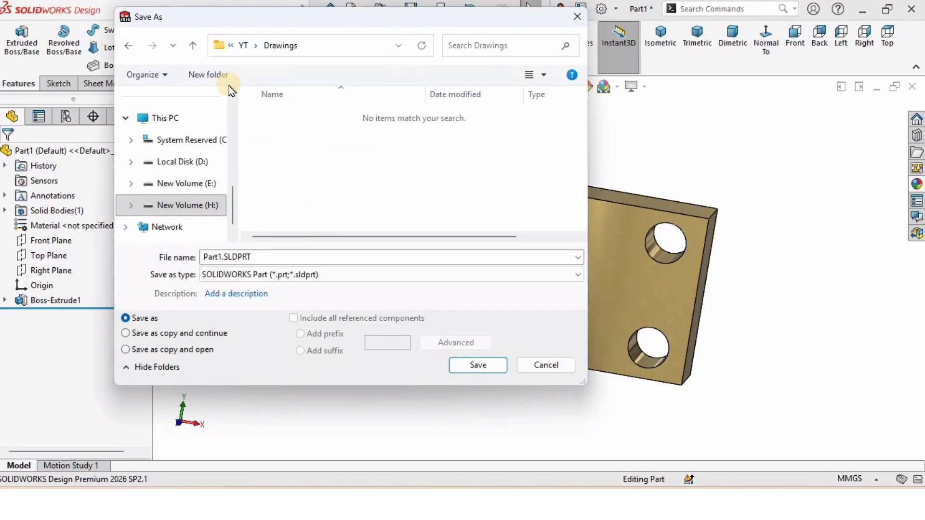
left_click(206, 75)
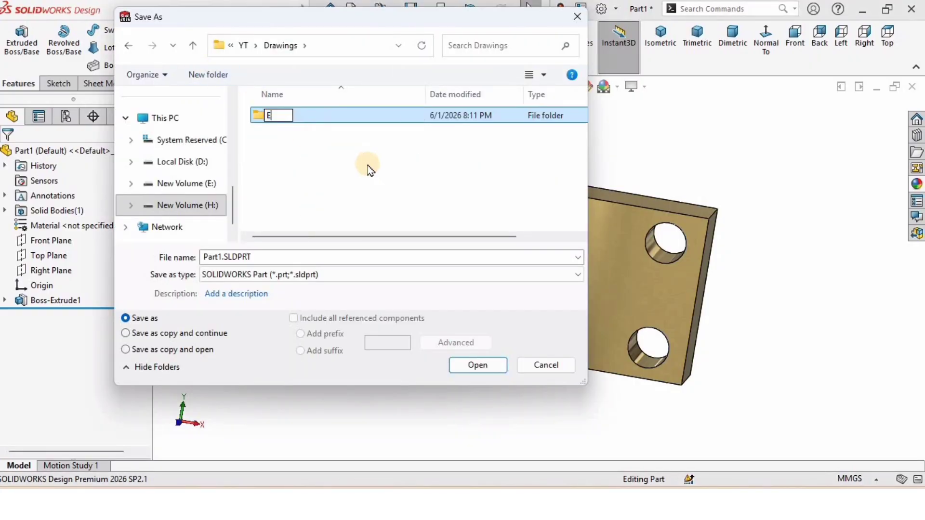
type("Exercise_1")
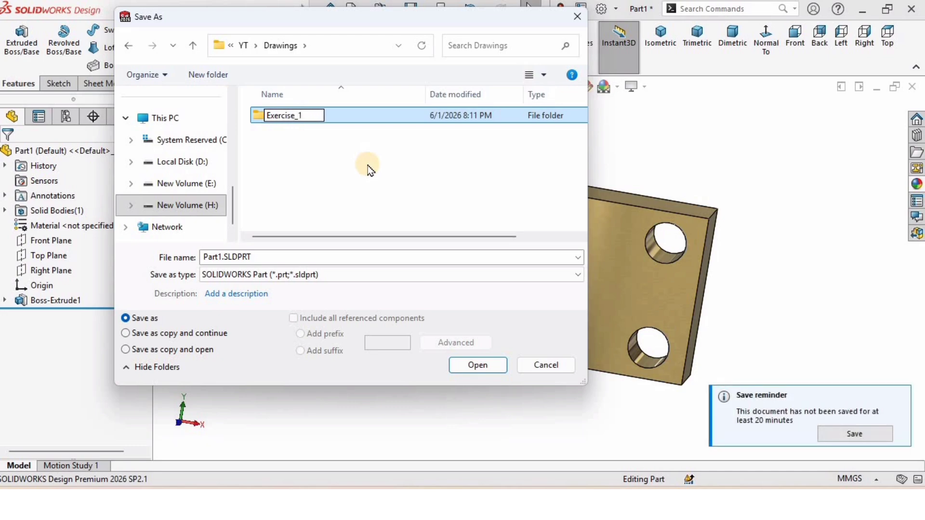
key("Return")
key("Return")
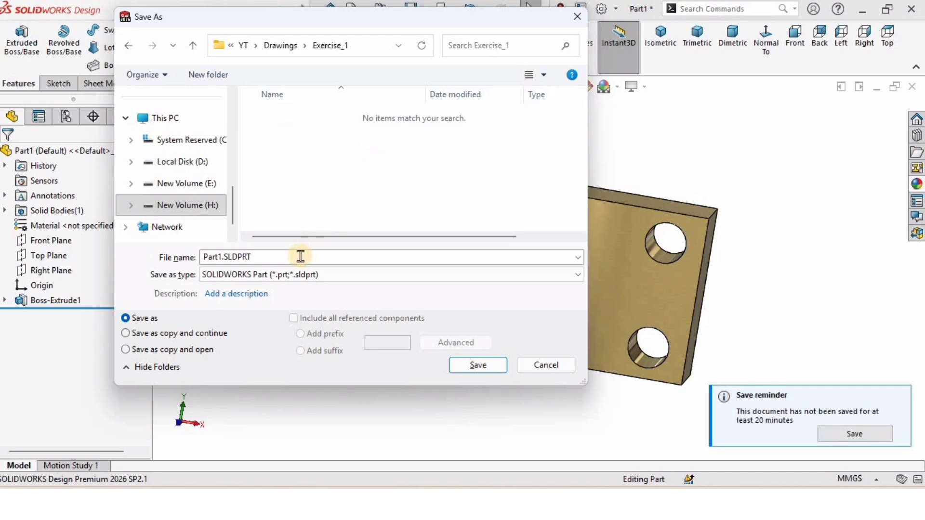
left_click(298, 256)
key("ctrl+a")
type("Exer")
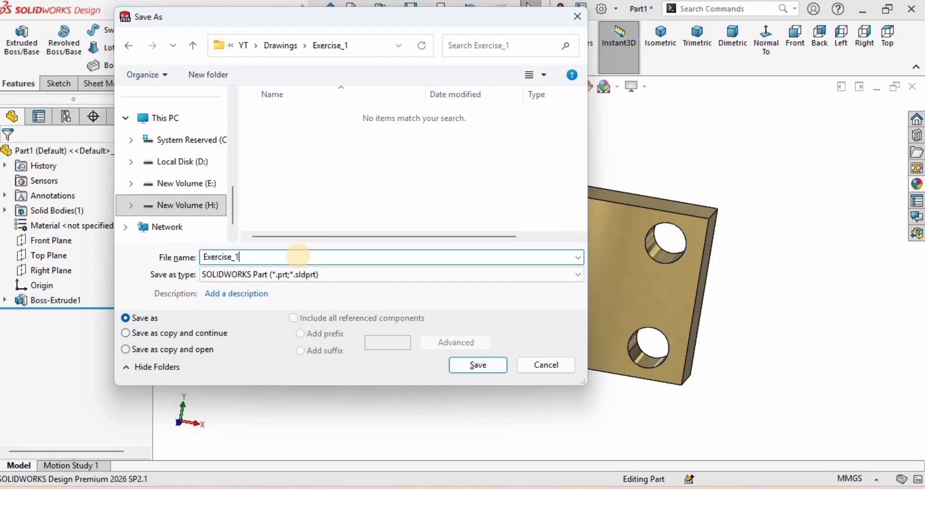
left_click(471, 368)
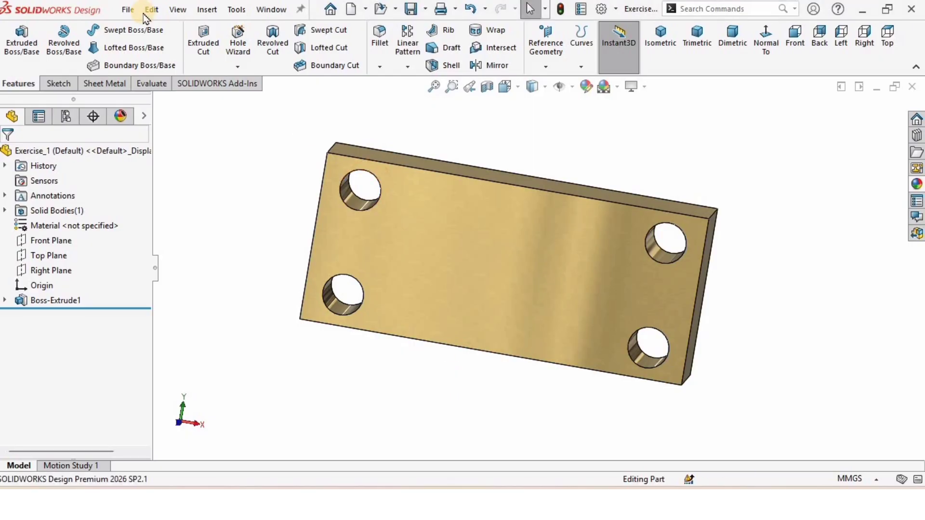
Make a drawing from the part using an A4 (ANSI) Landscape sheet
left_click(128, 11)
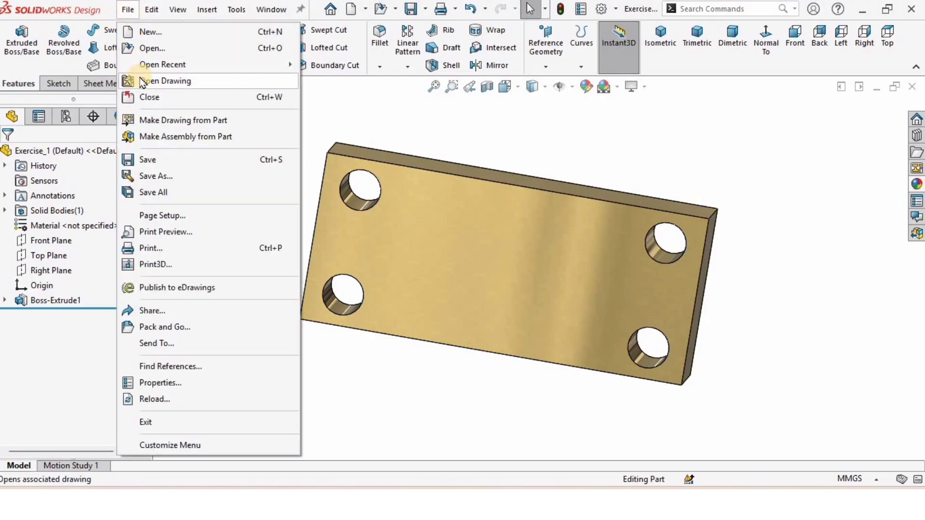
left_click(196, 125)
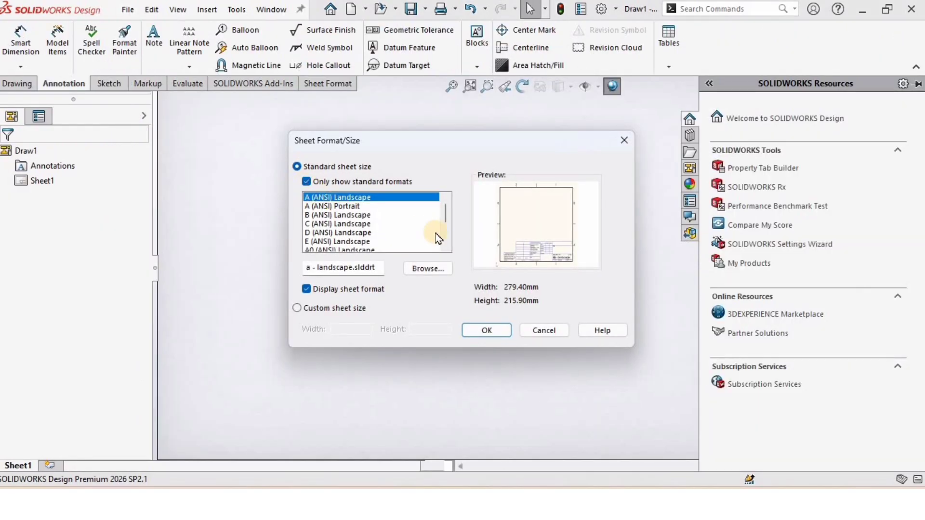
left_click(443, 238)
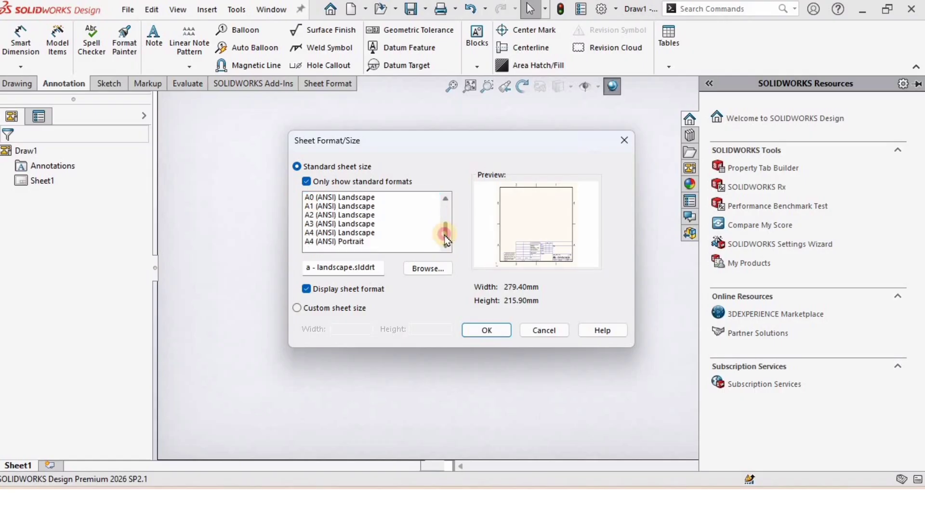
left_click(332, 233)
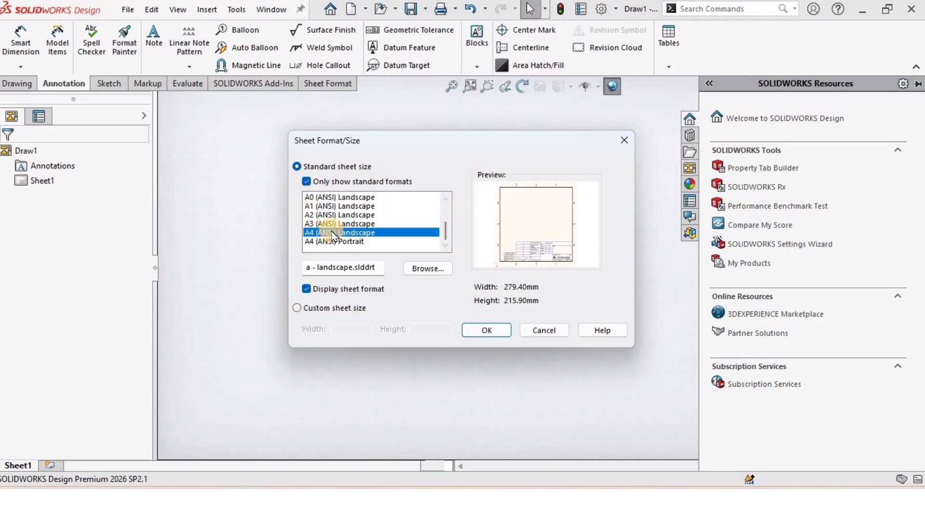
left_click(487, 331)
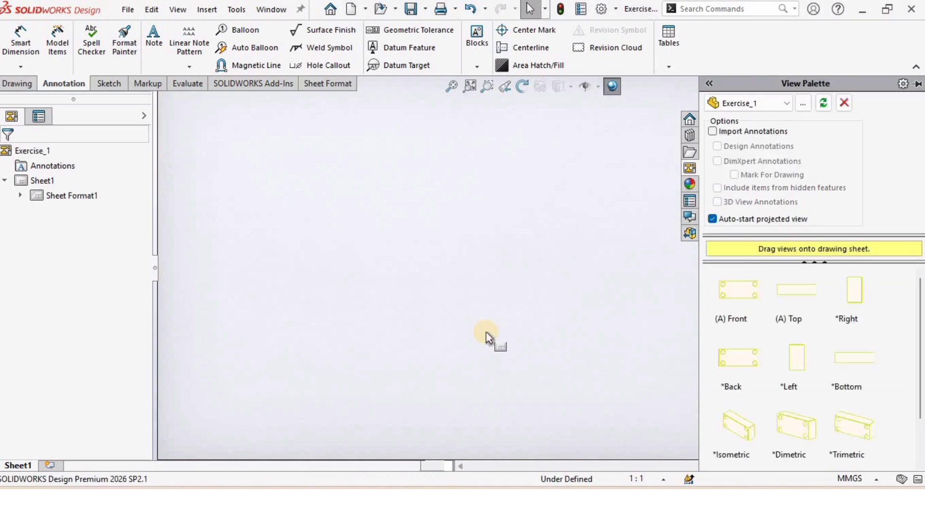
Place the front view from the View Palette with projected views below and to the right of it
left_click(581, 279)
scroll(533, 264, "up", 2)
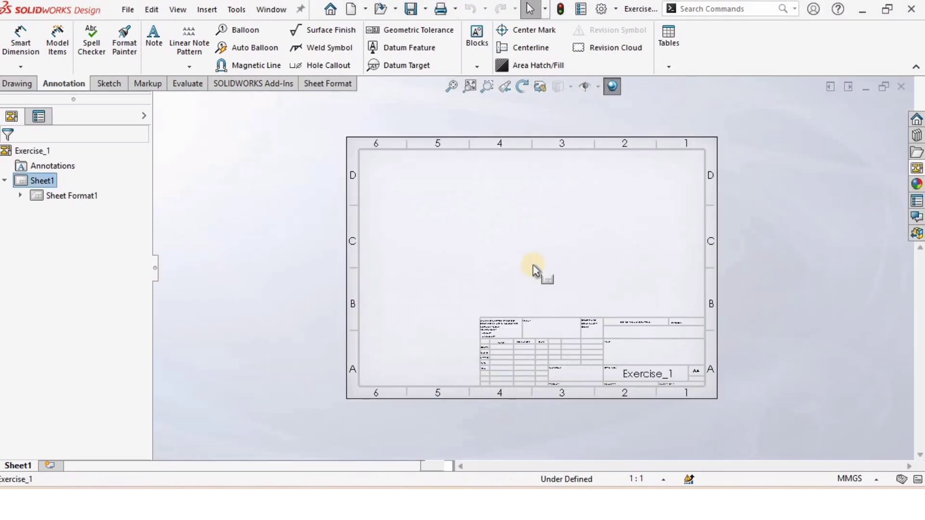
scroll(553, 278, "down", 1)
scroll(645, 332, "down", 1)
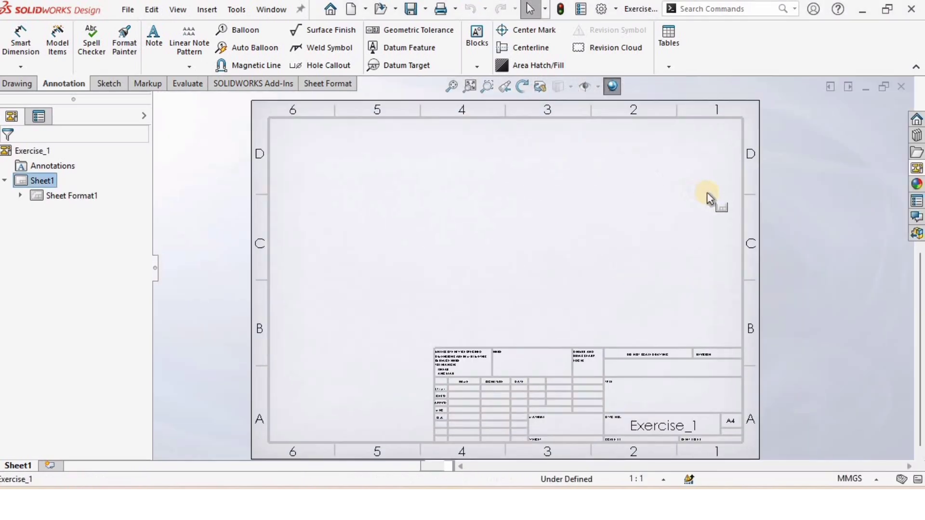
left_click(917, 168)
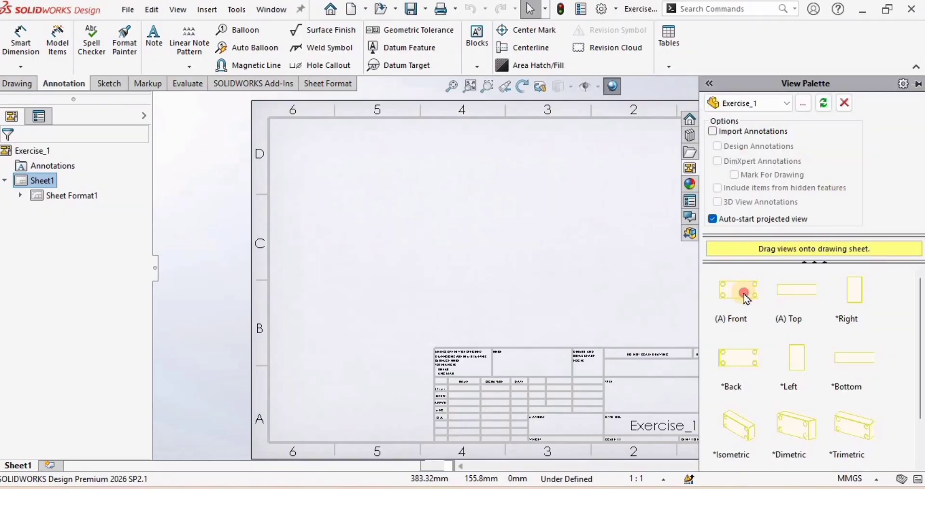
left_click_drag(746, 298, 387, 191)
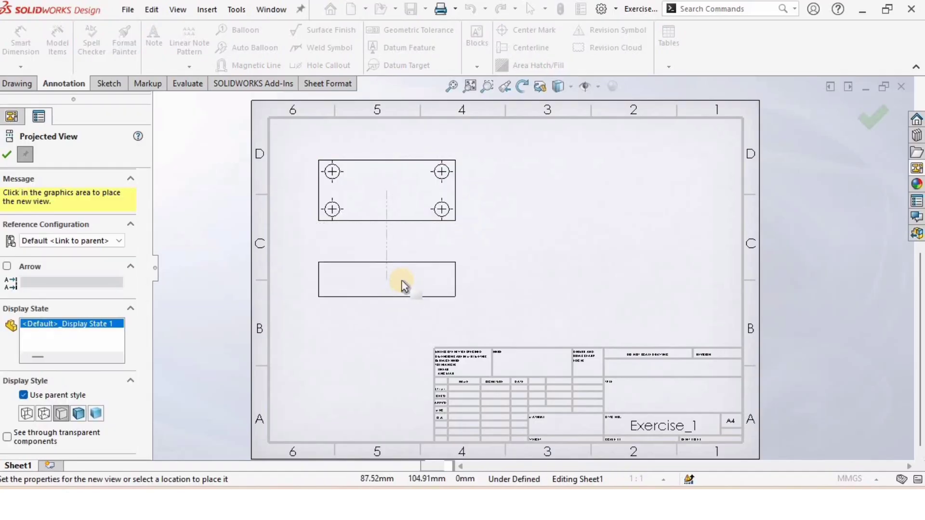
left_click(404, 285)
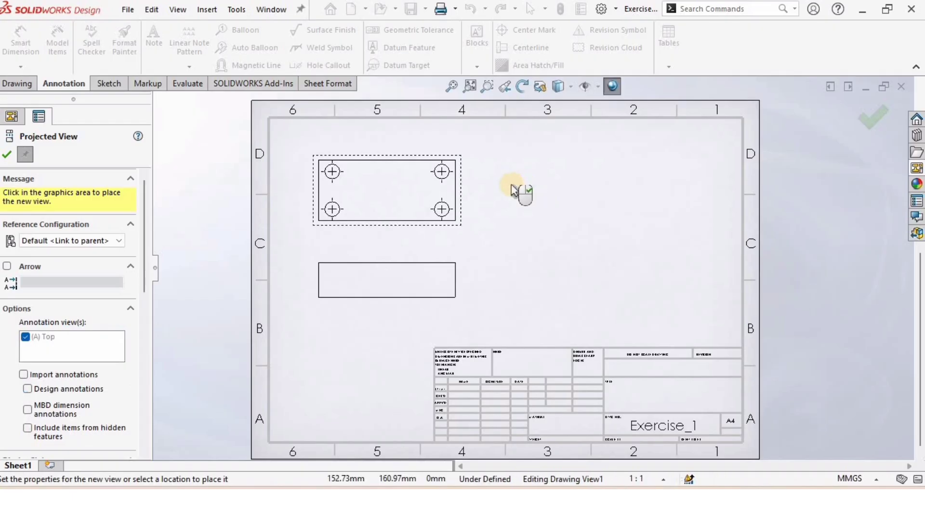
left_click(536, 188)
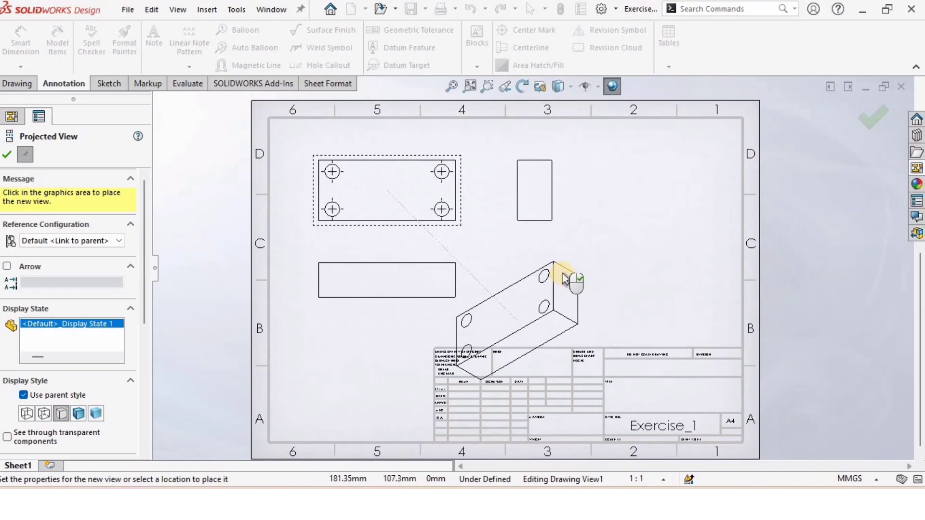
key("Escape")
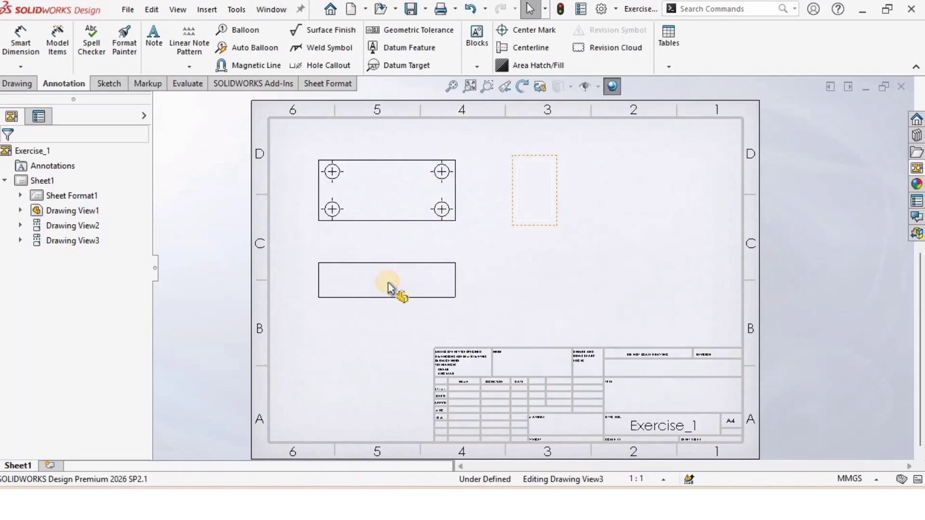
Set the drawing views' display style to Hidden Lines Visible
left_click(391, 288)
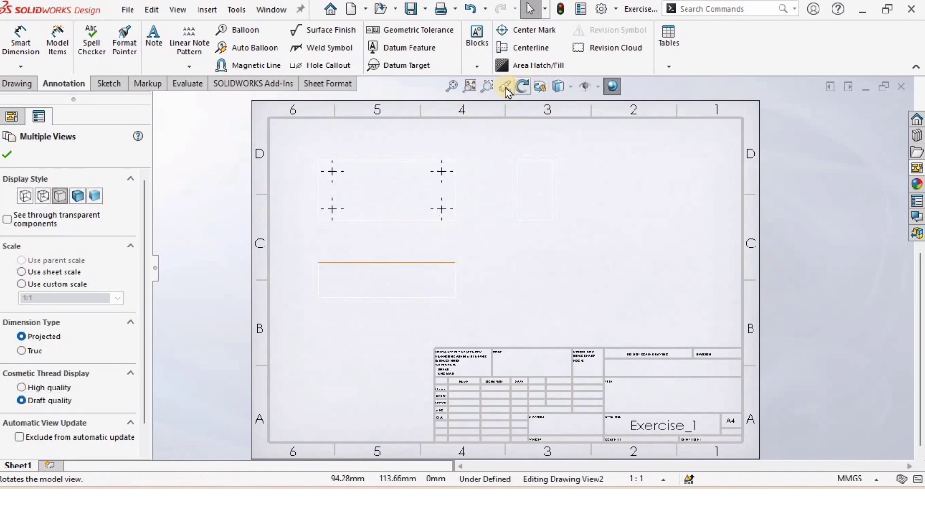
left_click(571, 88)
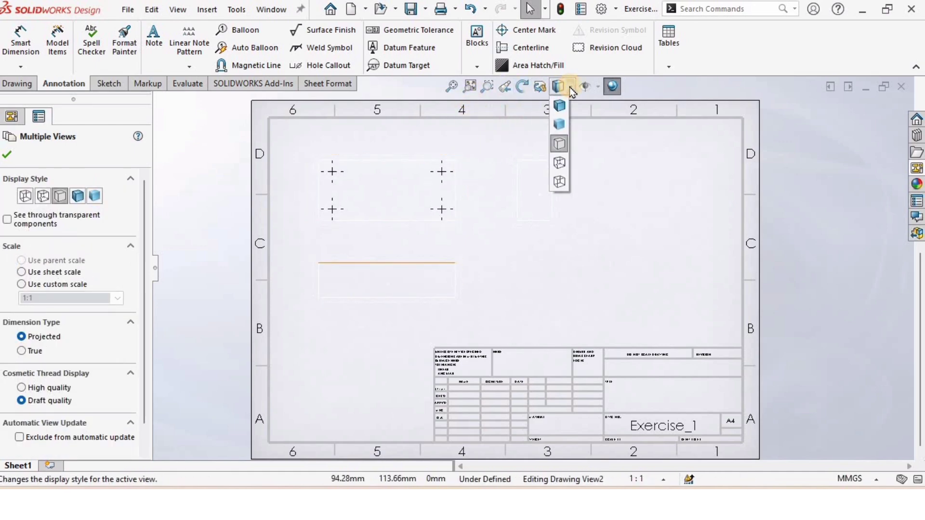
left_click(558, 164)
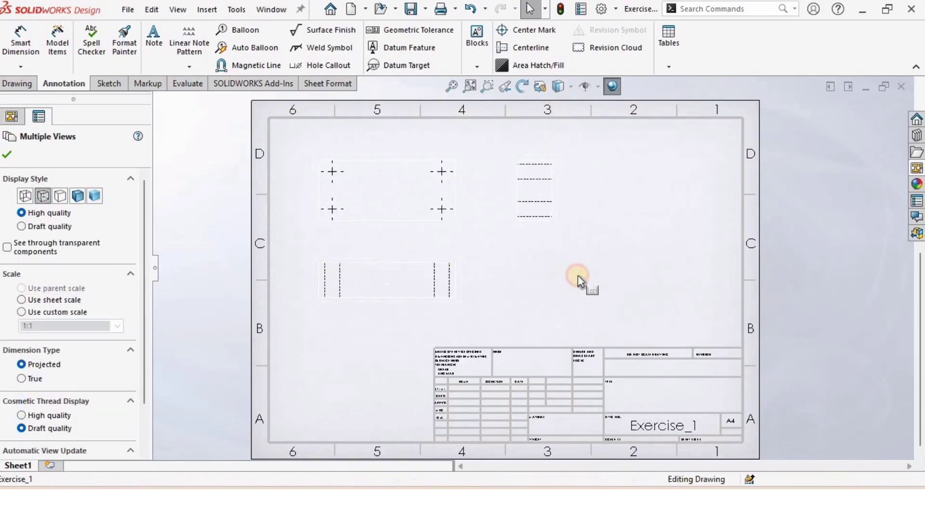
left_click(541, 283)
Move the lower projected view further down the sheet
scroll(405, 194, "up", 2)
scroll(471, 291, "down", 2)
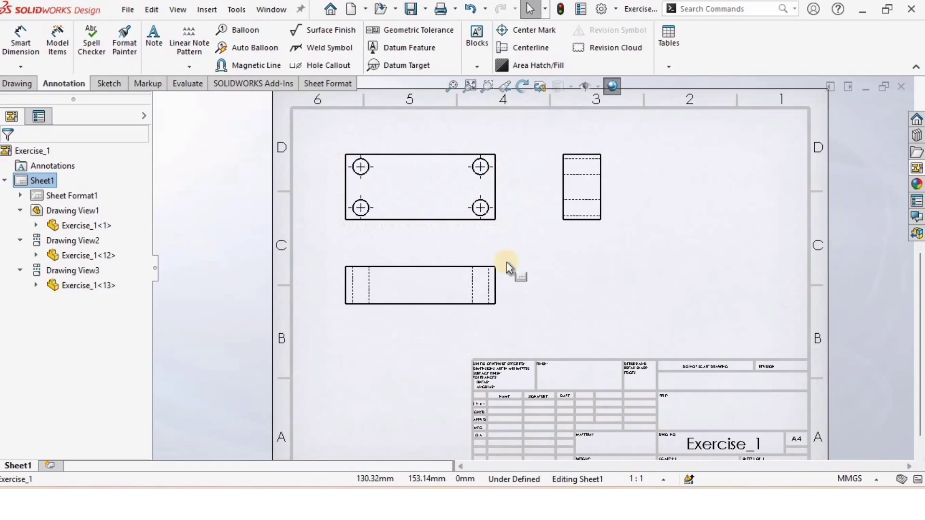
left_click_drag(427, 313, 426, 337)
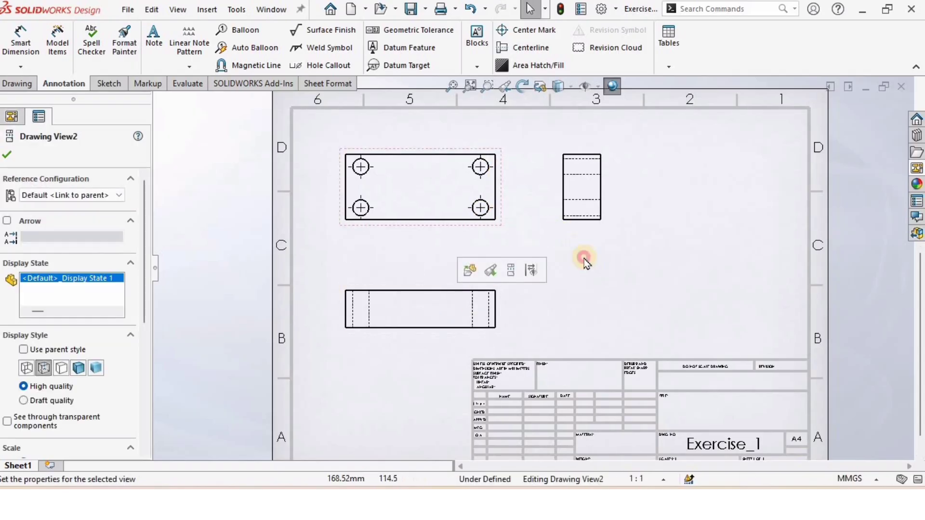
Move the side projected view further to the right
left_click(534, 179)
scroll(533, 178, "up", 2)
scroll(534, 178, "down", 2)
left_click_drag(609, 222, 671, 221)
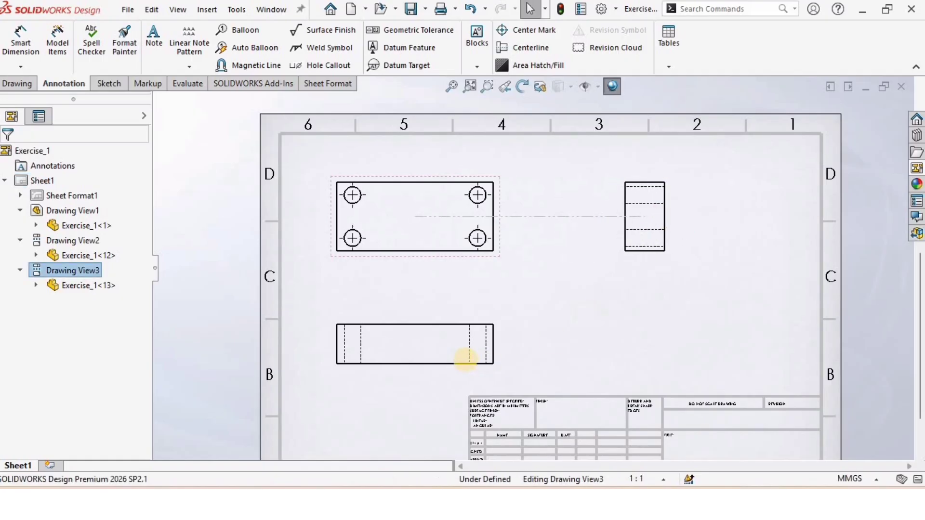
Import the model dimensions into the front view with Model Items
left_click(474, 354)
left_click(593, 291)
scroll(592, 290, "up", 1)
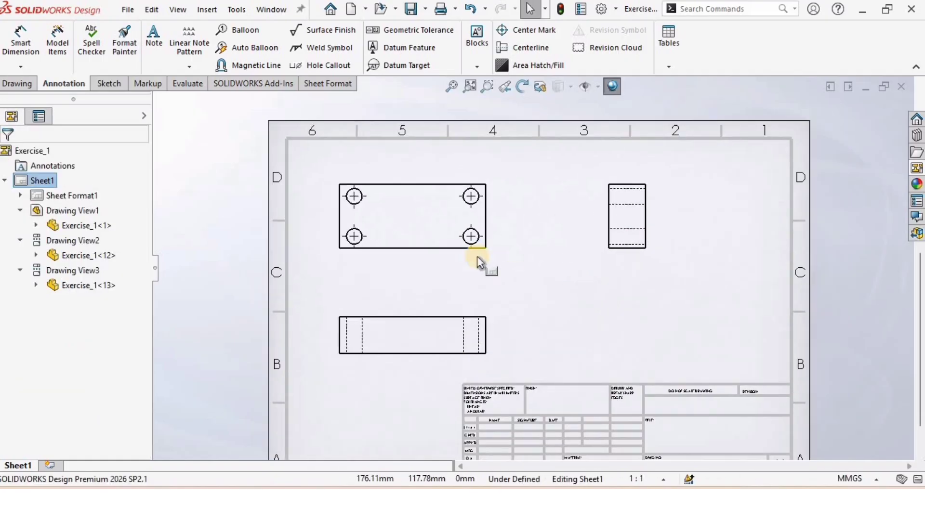
left_click(401, 214)
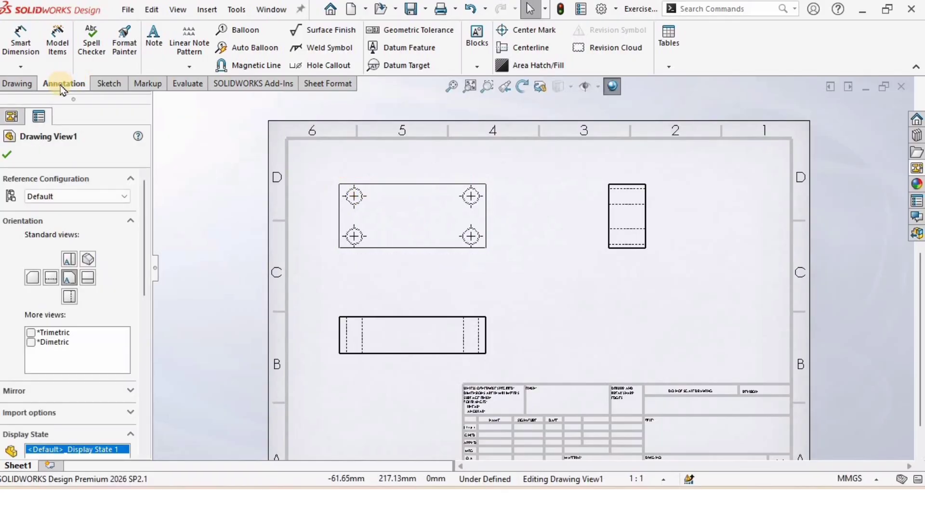
left_click(57, 47)
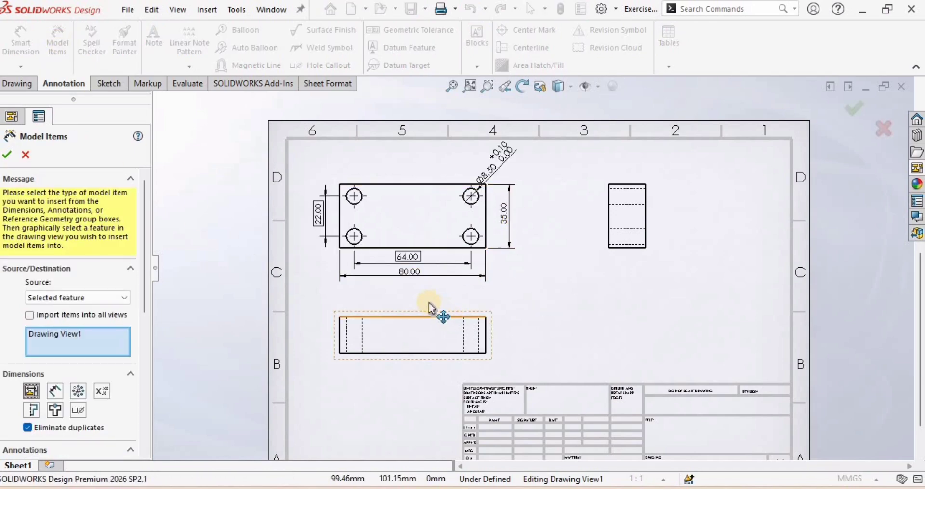
scroll(424, 296, "down", 2)
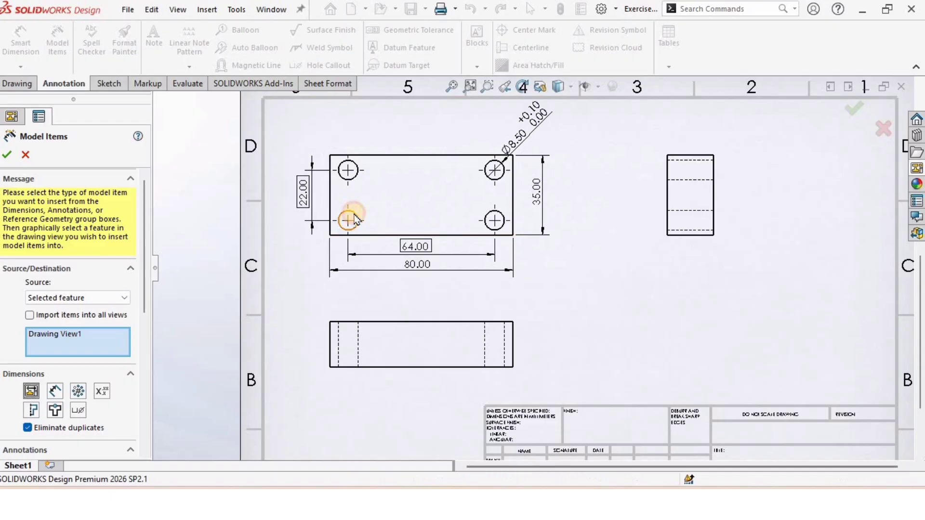
left_click(353, 218)
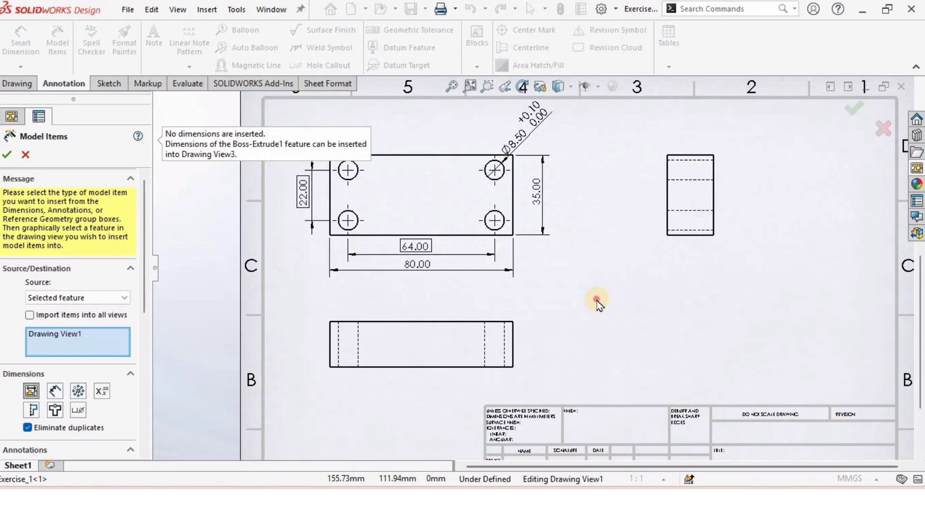
left_click(598, 303)
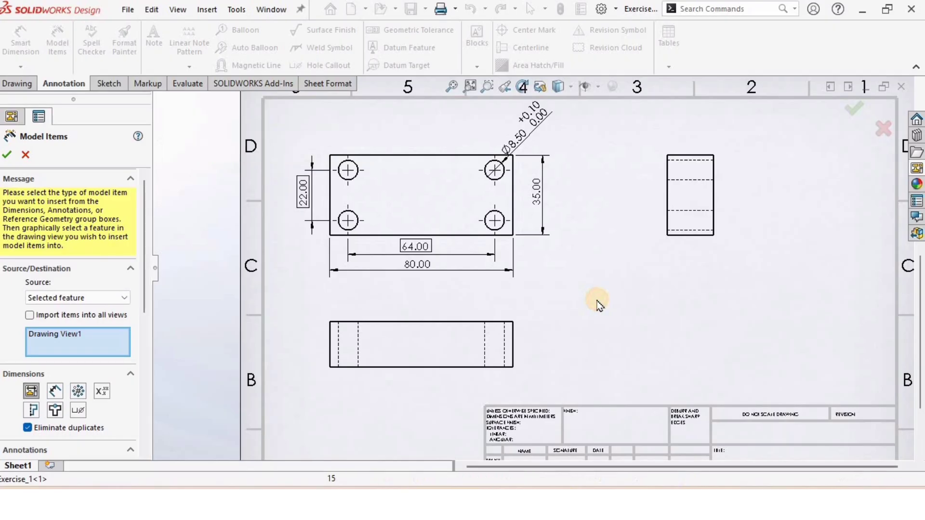
left_click(7, 155)
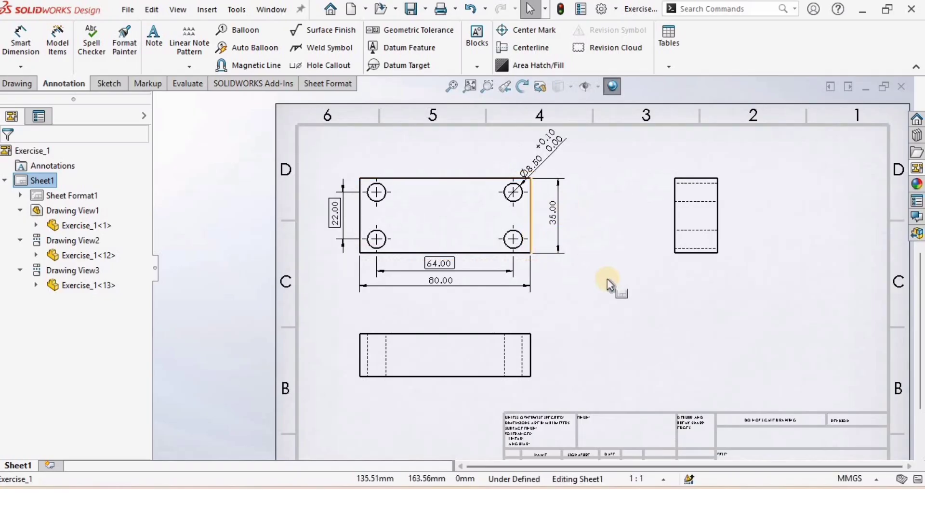
Nudge the lower view and the front view slightly down on the sheet
scroll(490, 392, "up", 1)
scroll(481, 372, "down", 1)
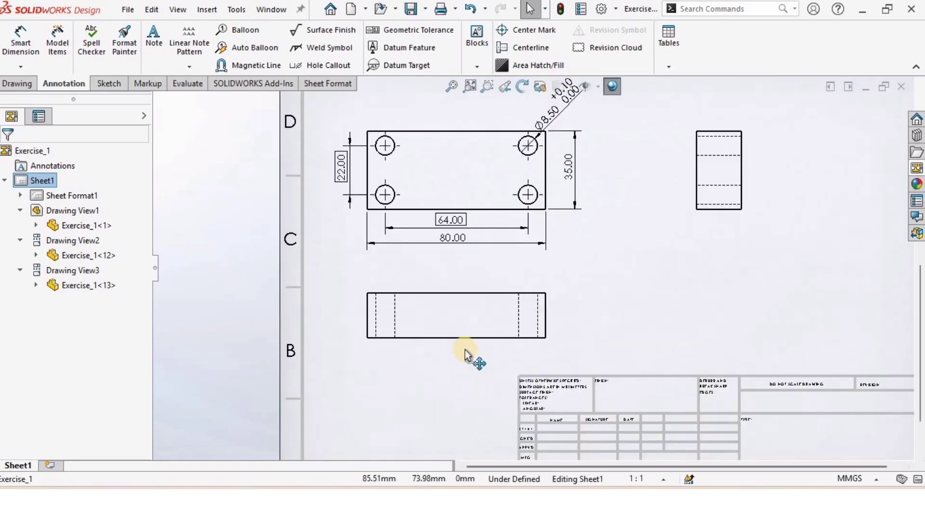
left_click(463, 370)
left_click_drag(463, 370, 464, 359)
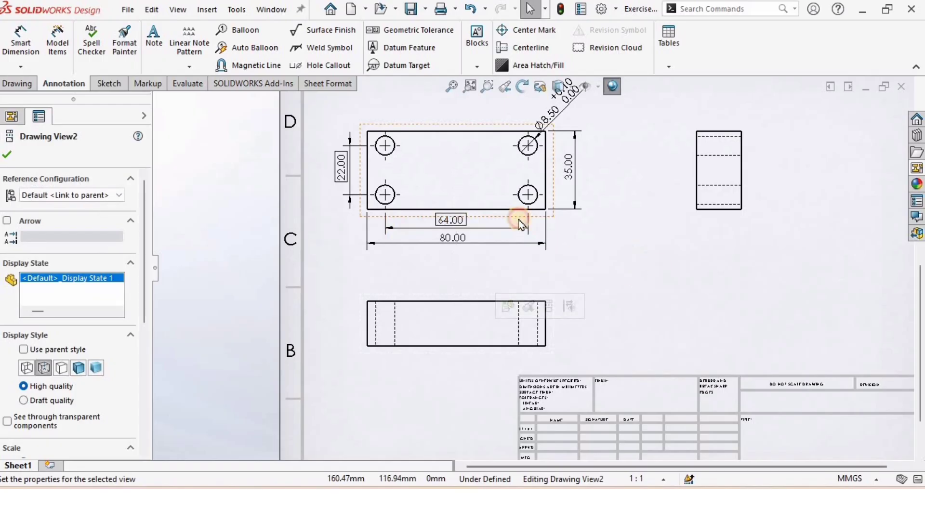
mouse_move(499, 218)
left_mouse_down()
mouse_move(497, 240)
mouse_move(499, 226)
left_mouse_up()
left_click(629, 258)
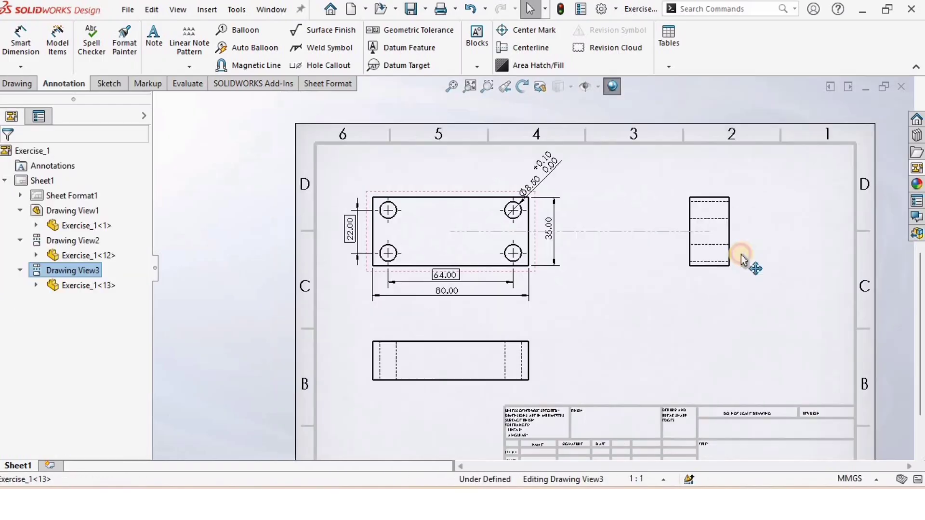
left_click(658, 285)
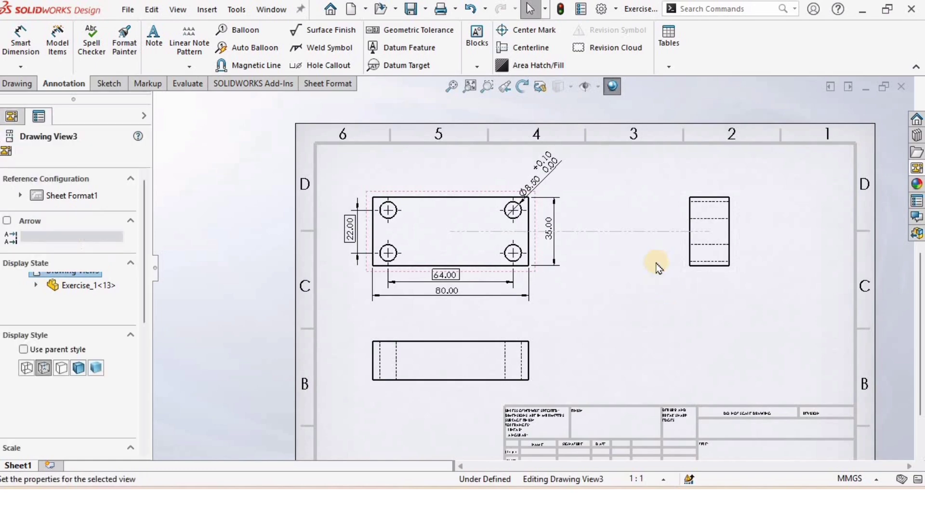
Give the toleranced hole diameter dimension a horizontal custom text position and reposition its text above the leader
scroll(532, 207, "down", 1)
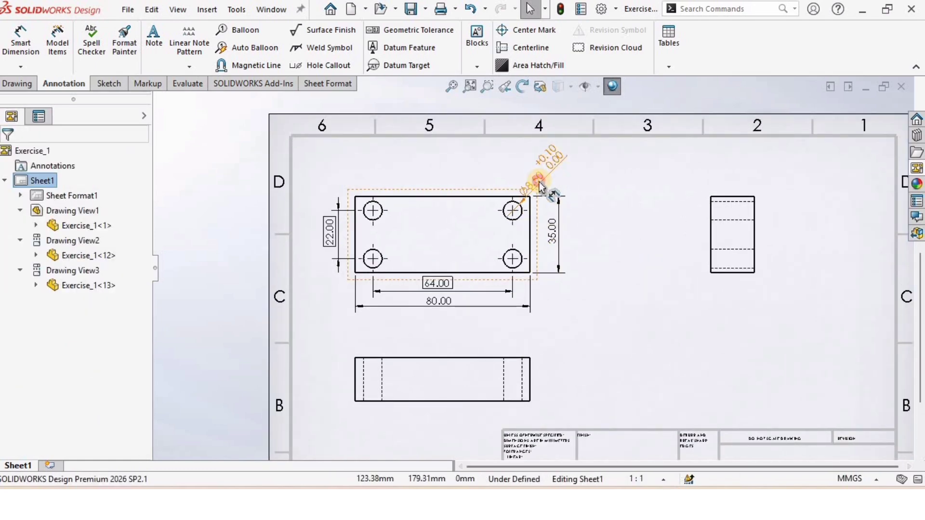
left_click(538, 181)
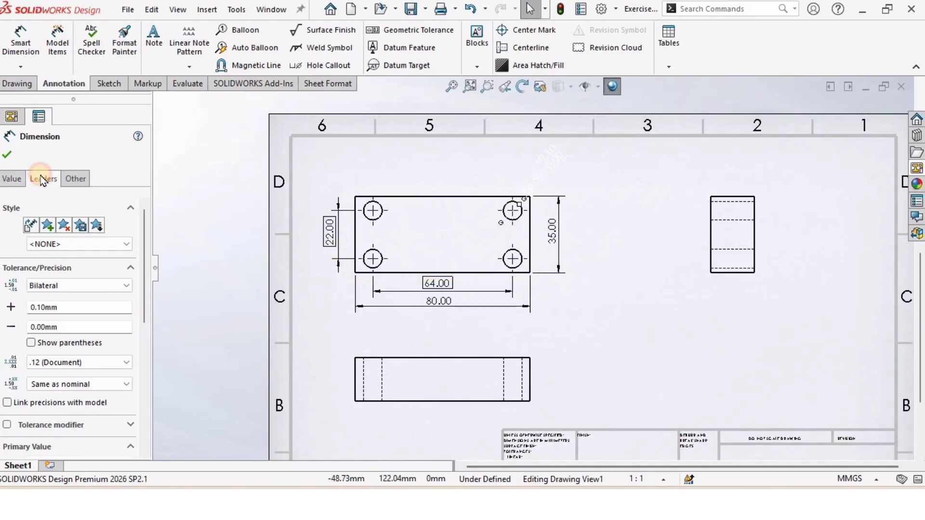
left_click_drag(145, 268, 143, 346)
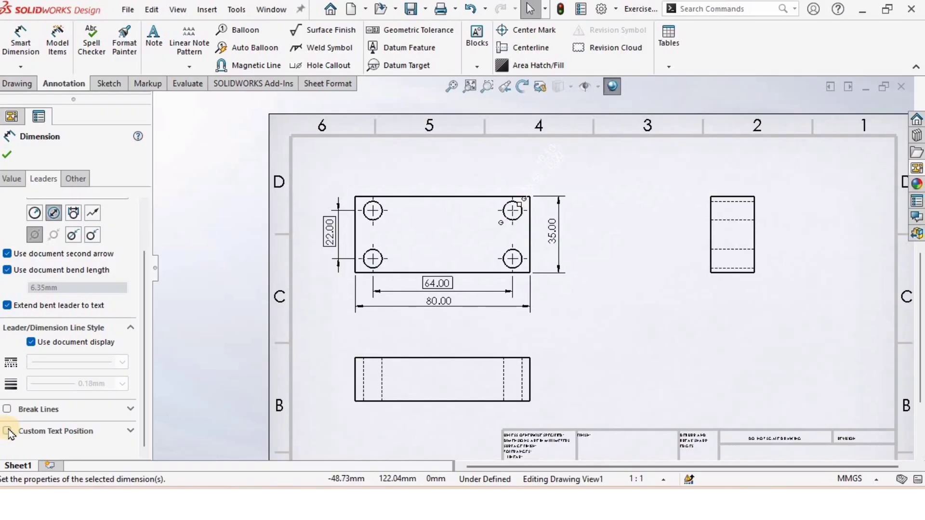
left_click(8, 431)
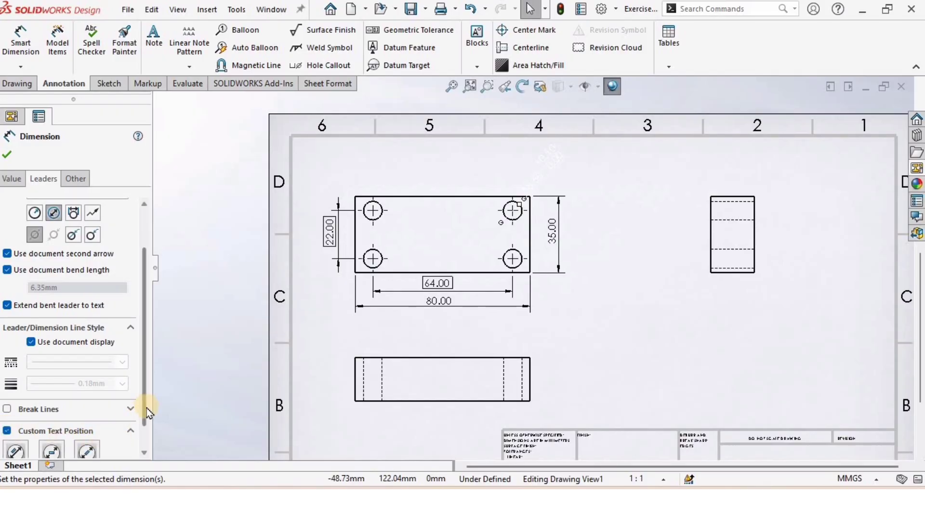
left_click_drag(145, 418, 100, 421)
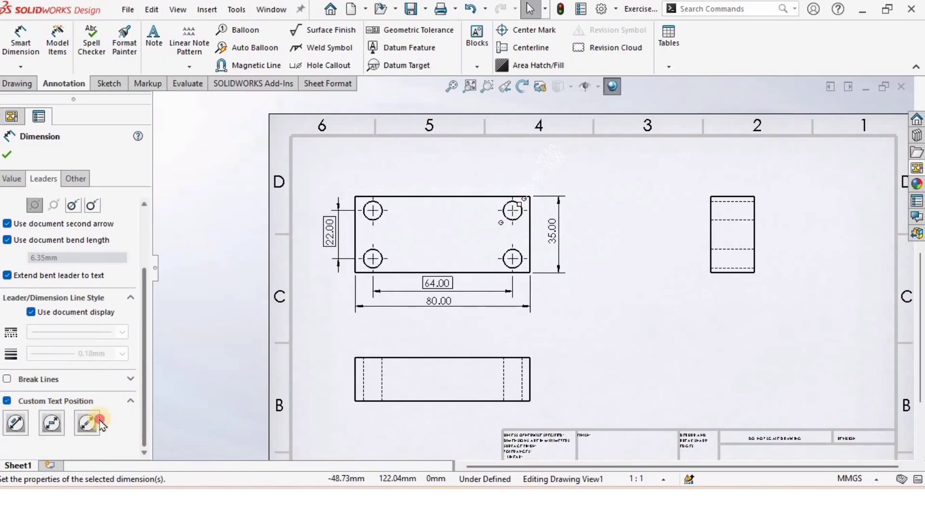
left_click(55, 428)
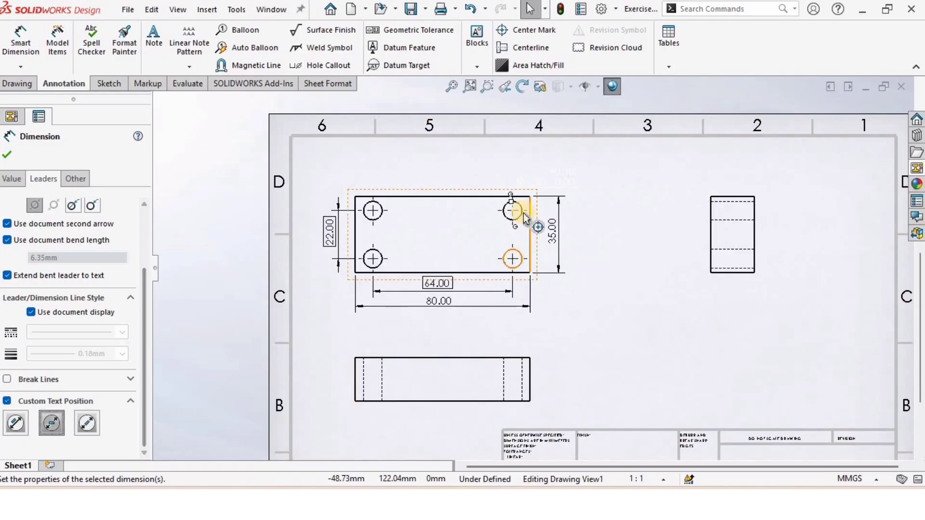
scroll(525, 211, "down", 4)
left_click(7, 155)
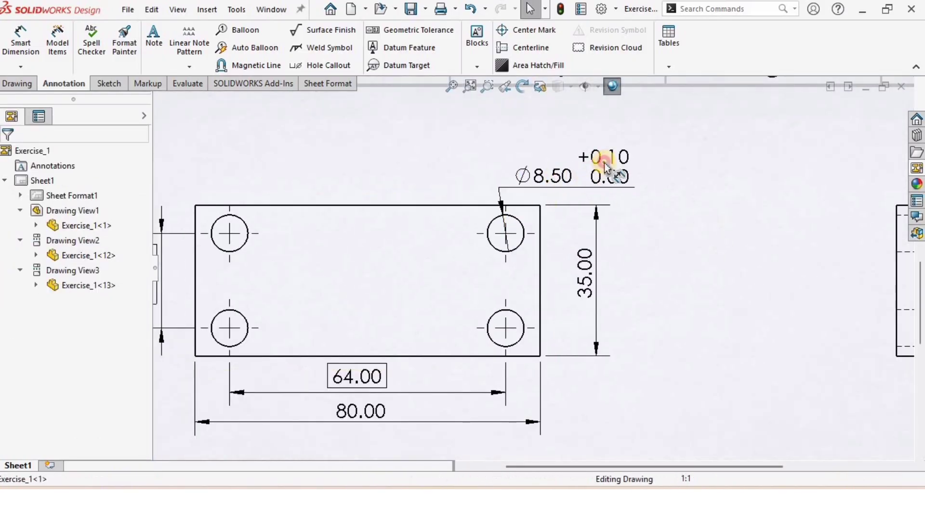
left_click_drag(604, 163, 624, 146)
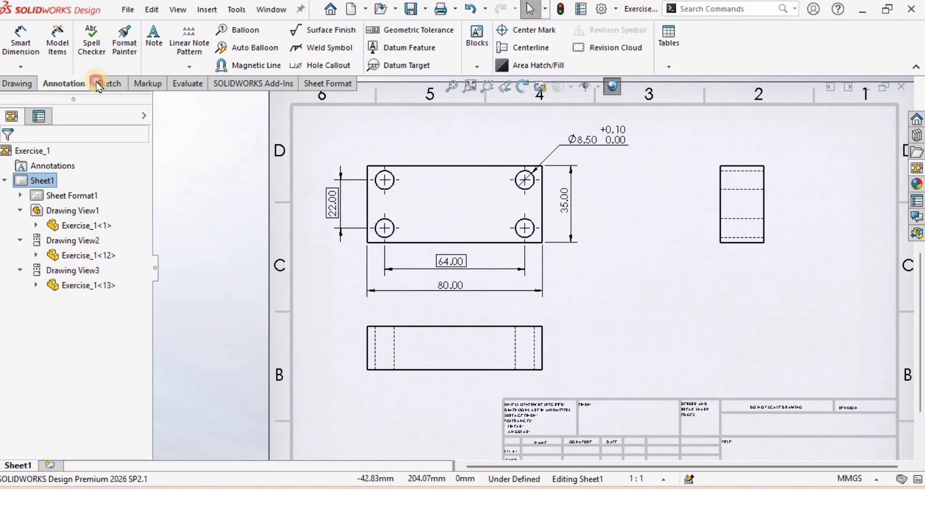
Add centerlines between the hidden hole edges of both holes in the side view
left_click(528, 47)
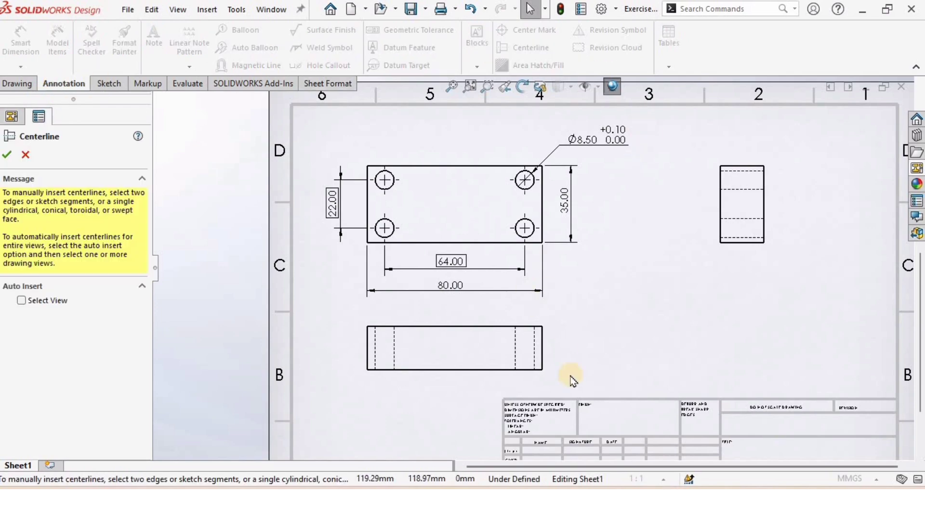
scroll(760, 186, "down", 5)
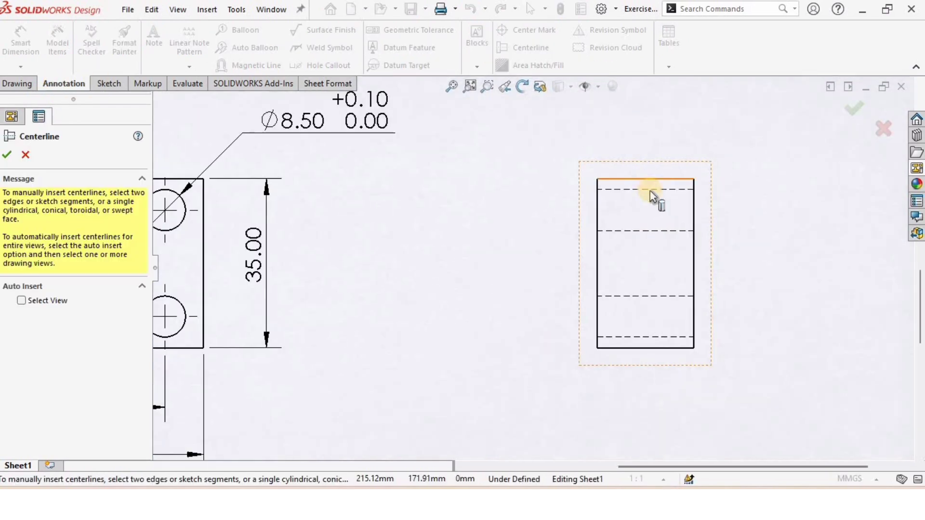
left_click(652, 190)
left_click(645, 231)
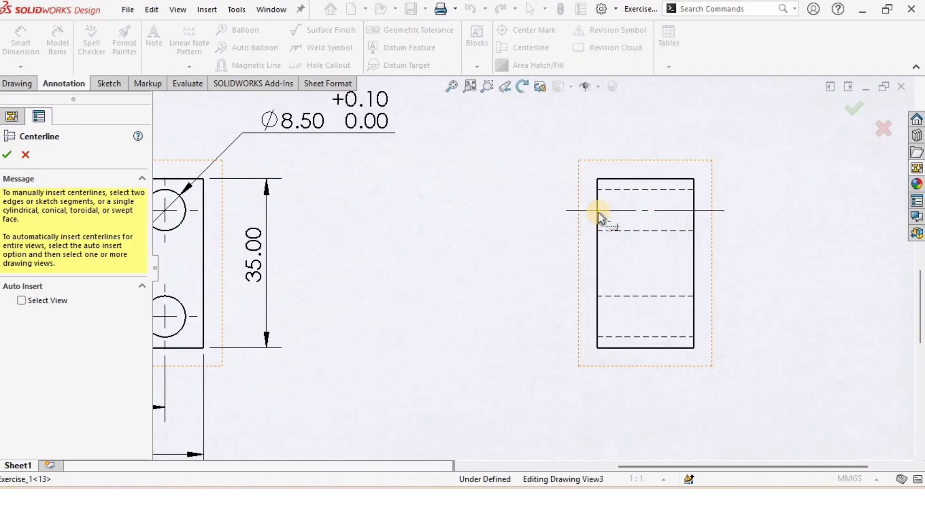
left_click(667, 297)
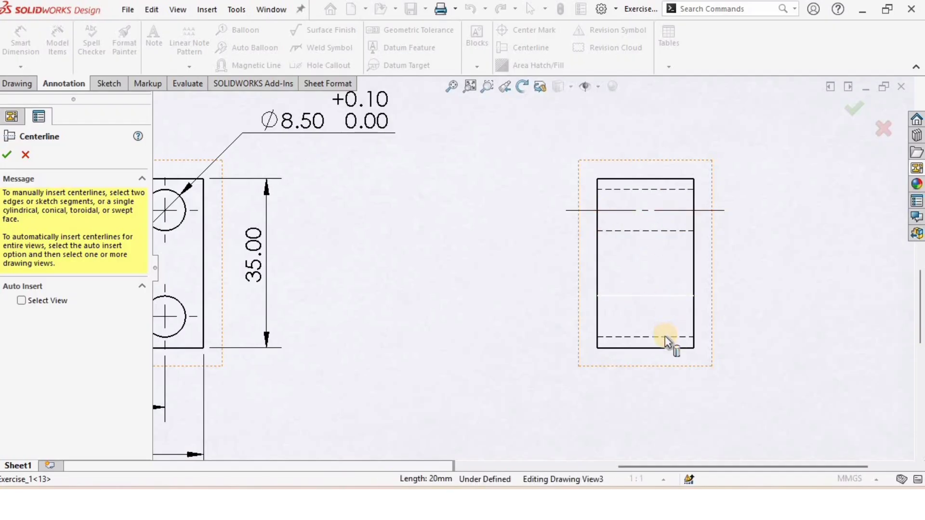
left_click(645, 335)
Add centerlines between the hidden hole edges of both holes in the lower view
scroll(399, 391, "up", 5)
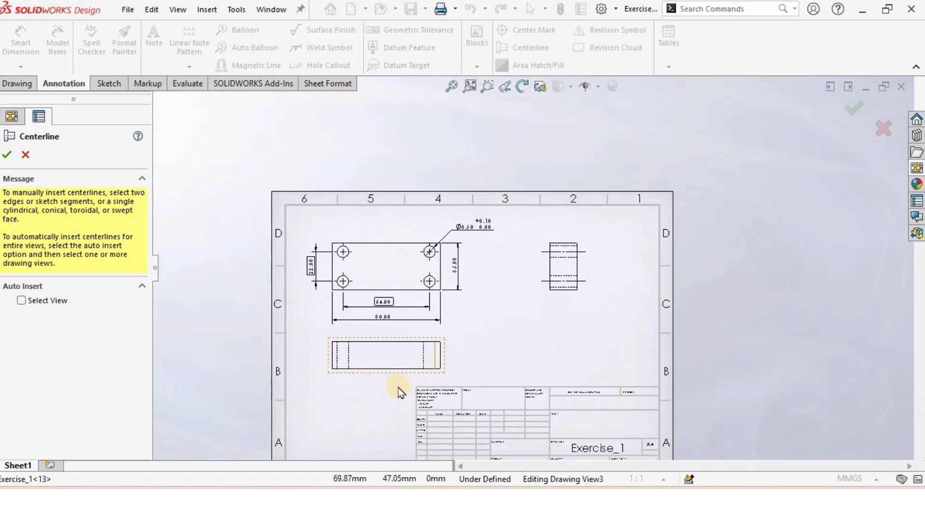
scroll(495, 289, "down", 3)
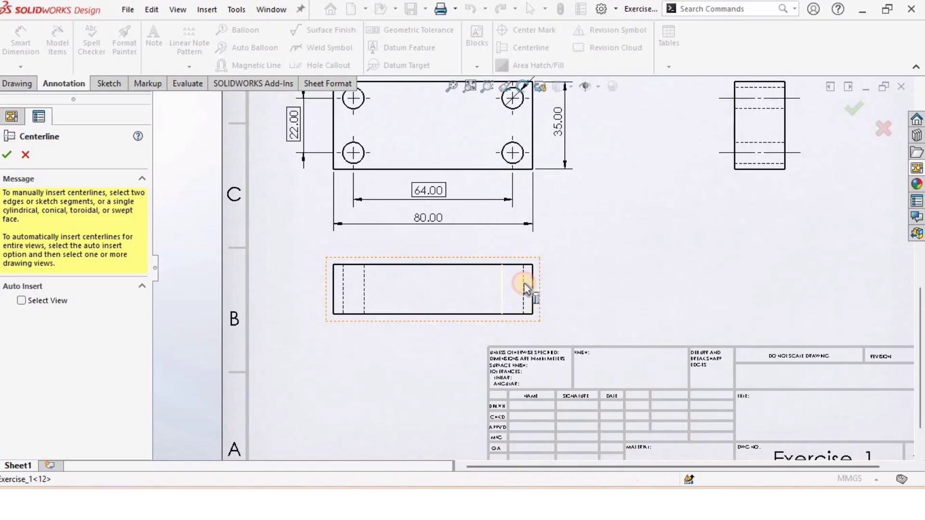
left_click(524, 285)
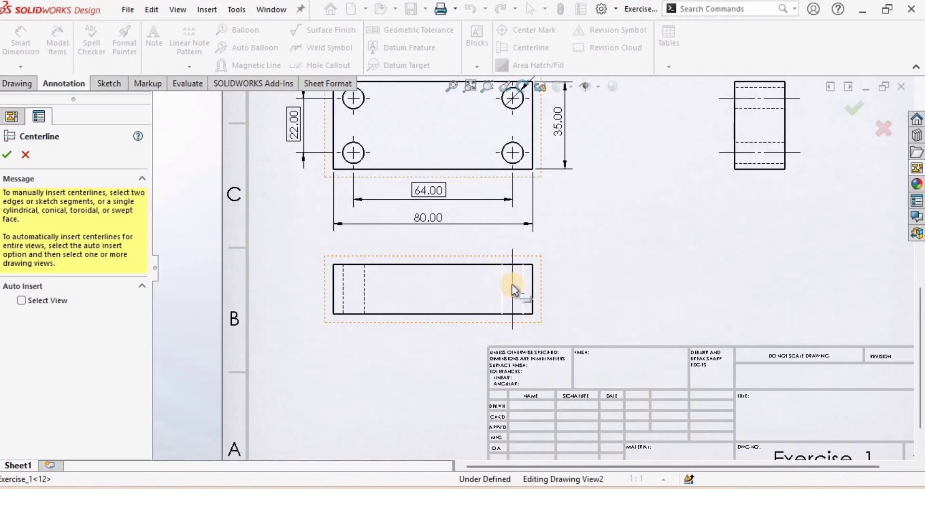
left_click(345, 298)
scroll(365, 283, "down", 2)
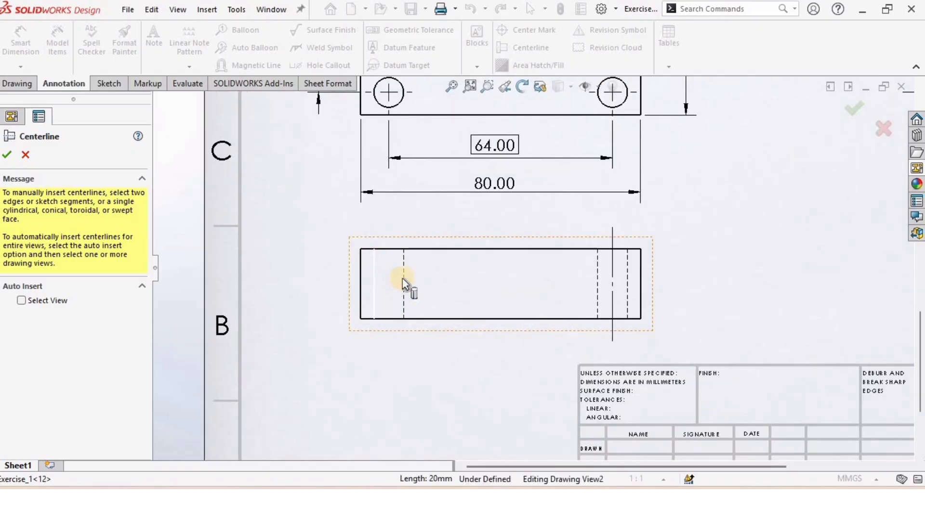
left_click(404, 276)
left_click(8, 154)
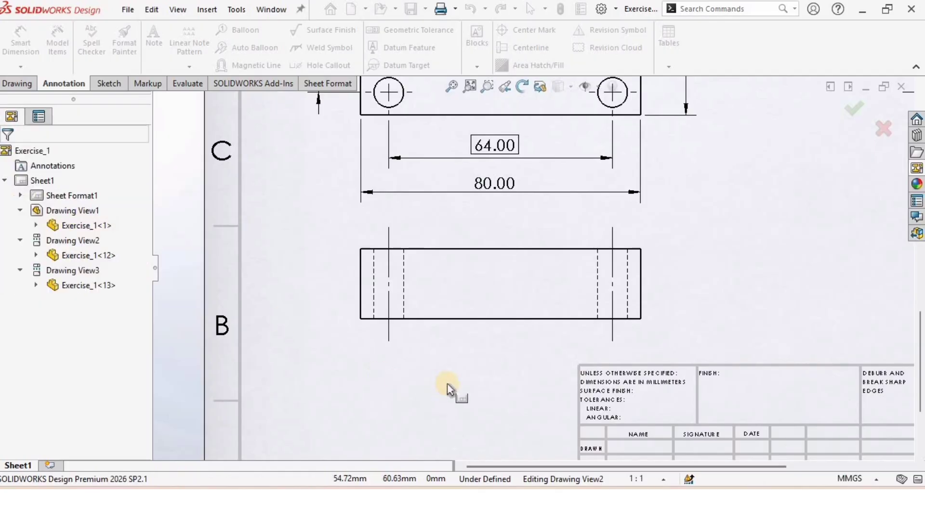
Dimension the distance from the side view's lower hole centerline to its bottom edge with Smart Dimension
left_click(872, 132)
key("f")
scroll(671, 207, "down", 2)
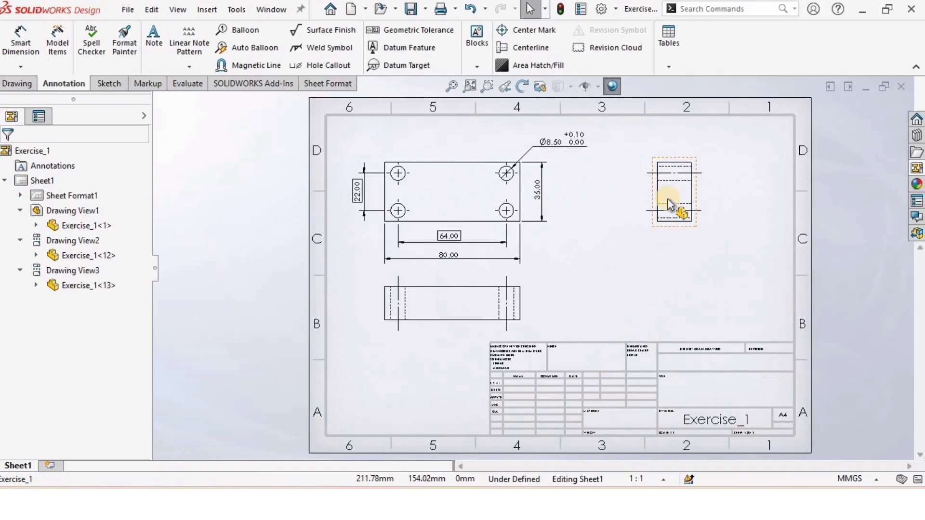
left_click(23, 47)
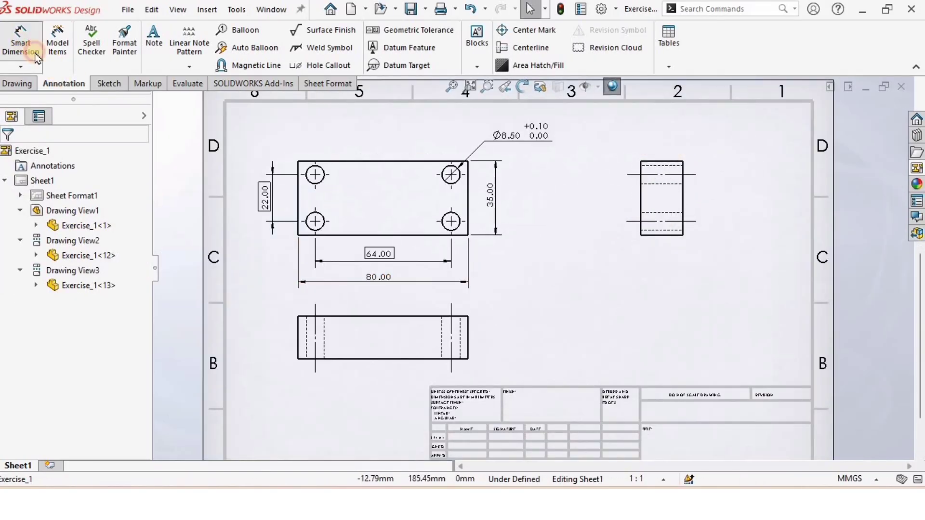
scroll(638, 246, "down", 5)
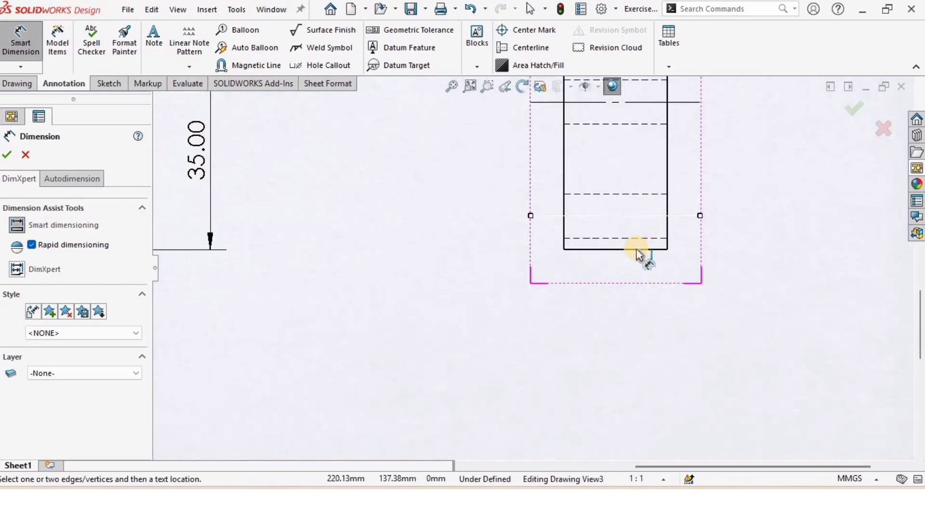
left_click(641, 250)
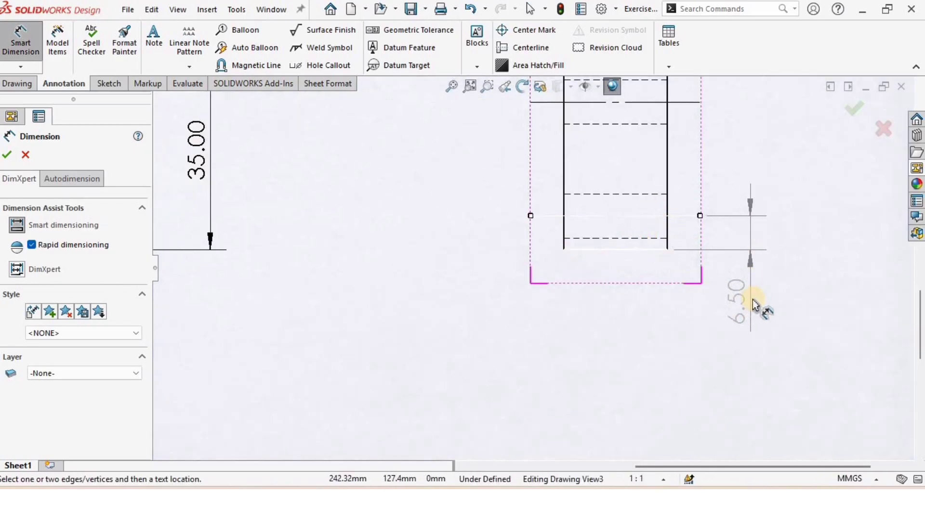
left_click(744, 297)
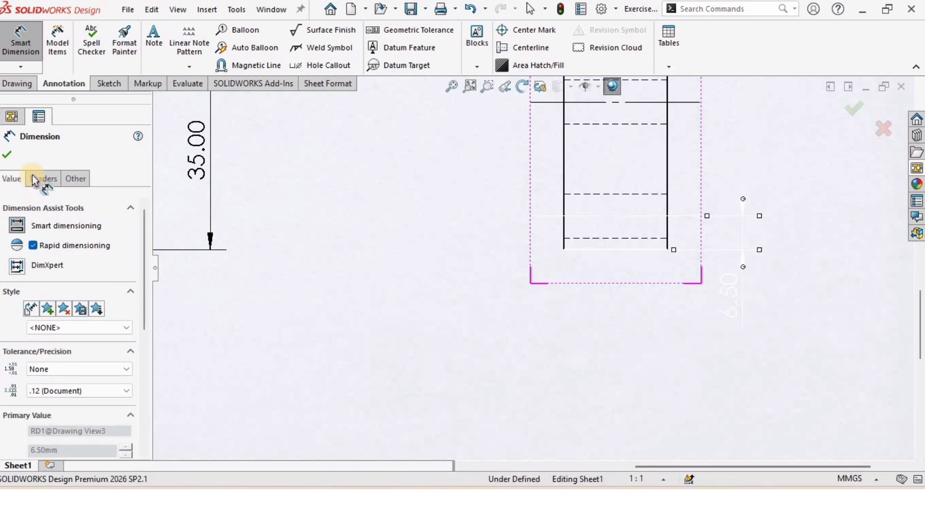
Give the 6.50 dimension a horizontal custom text position and finish the dimension
left_click(38, 179)
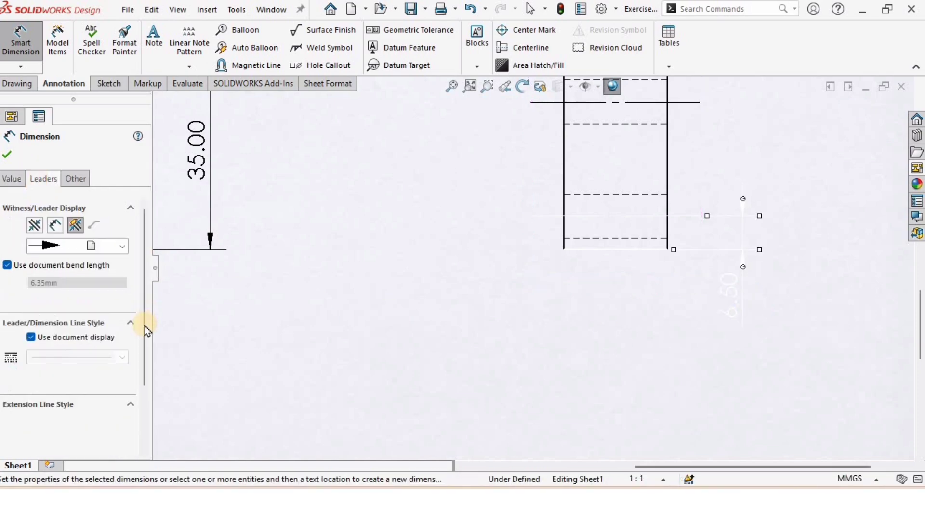
left_click_drag(143, 331, 140, 439)
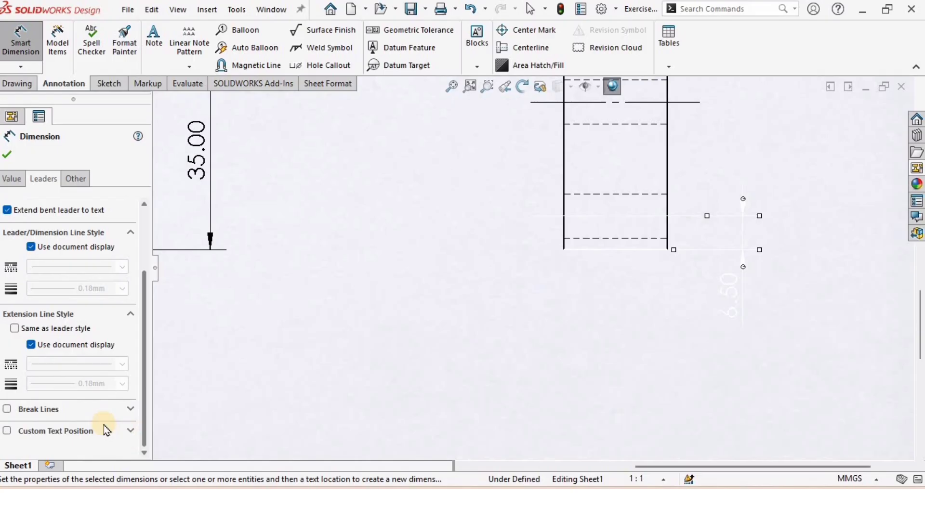
left_click(8, 430)
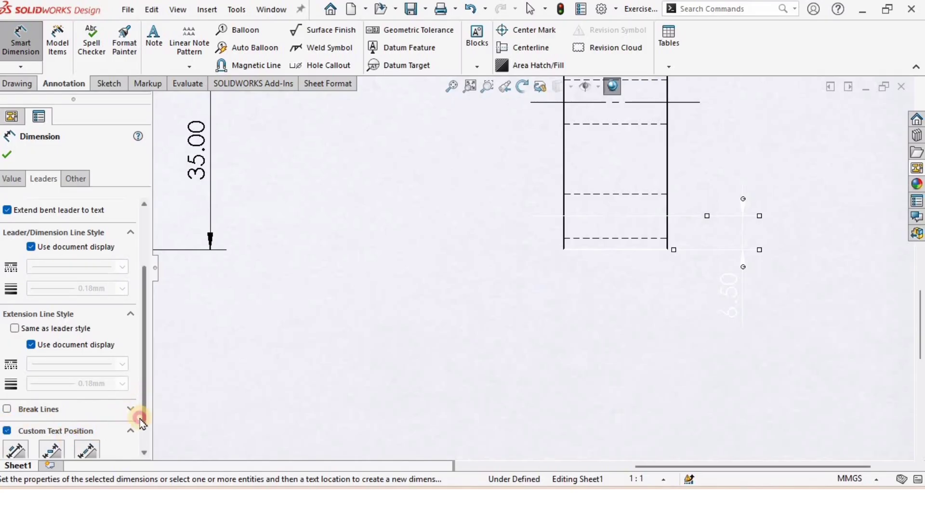
scroll(140, 415, "down", 1)
left_click(57, 426)
left_click(21, 427)
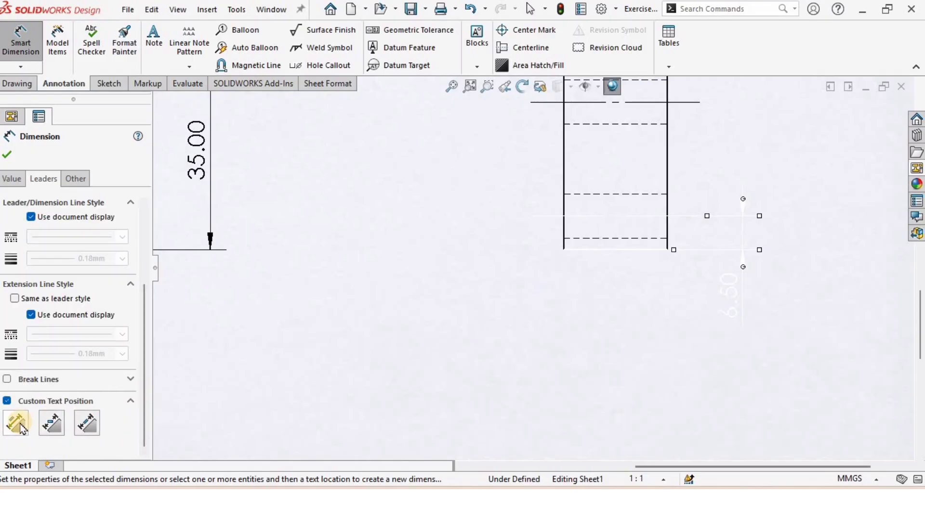
left_click(51, 424)
left_click(8, 156)
key("Escape")
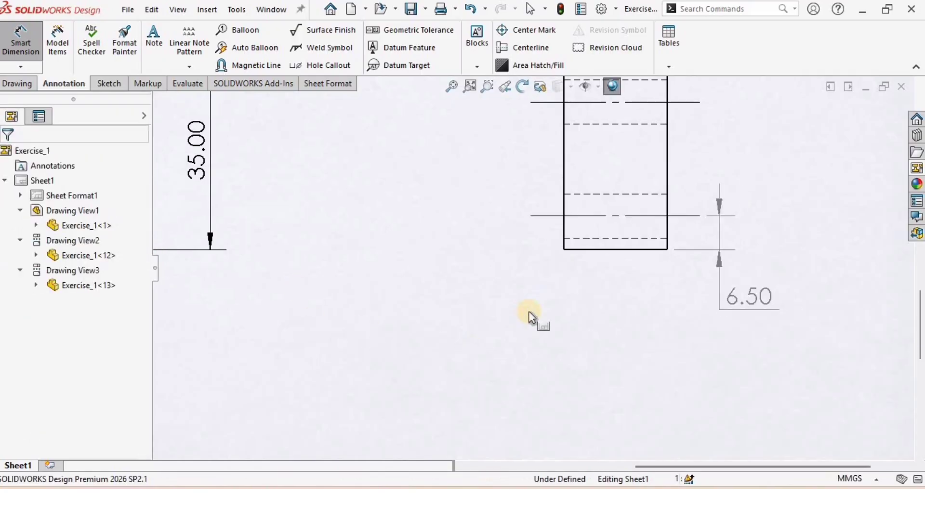
Dimension the distance from the lower view's right hole centerline to the plate's right edge with Smart Dimension
scroll(528, 296, "up", 2)
scroll(444, 299, "up", 3)
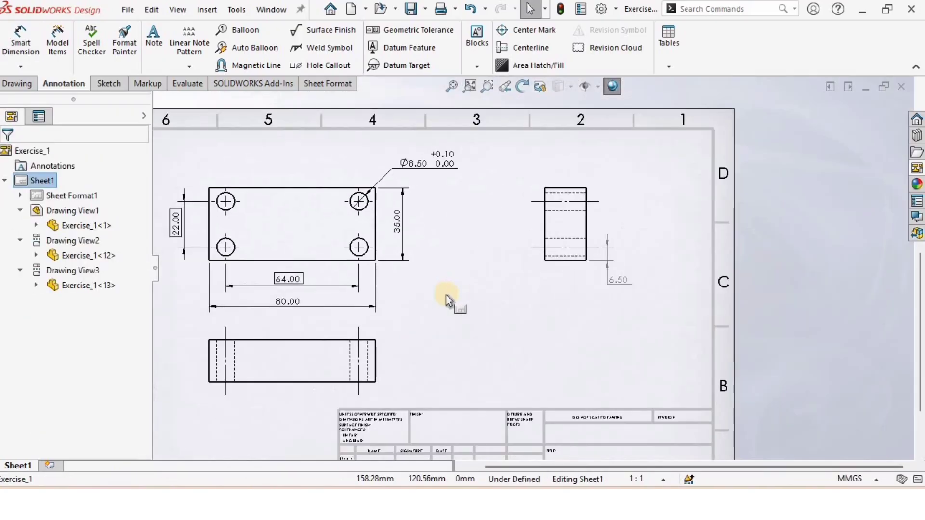
scroll(328, 294, "up", 1)
scroll(332, 290, "down", 1)
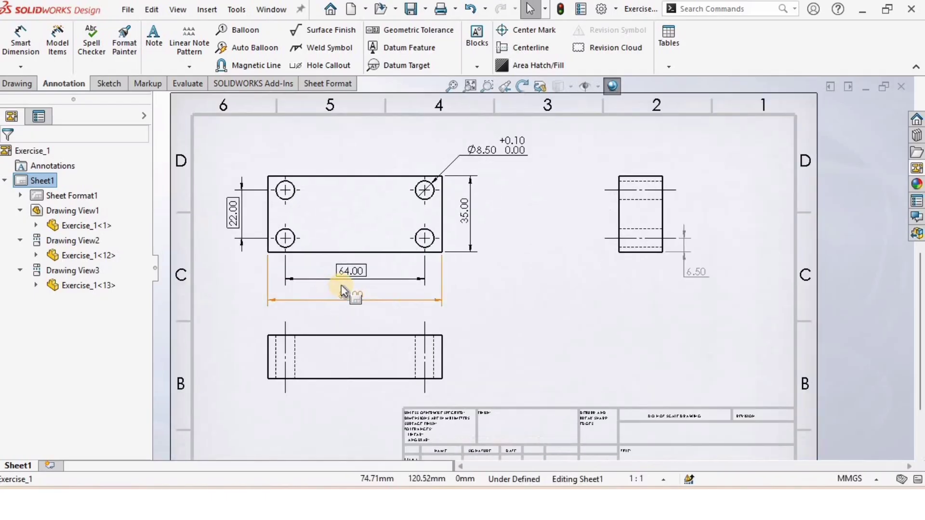
key("d")
scroll(443, 332, "down", 2)
scroll(451, 354, "down", 1)
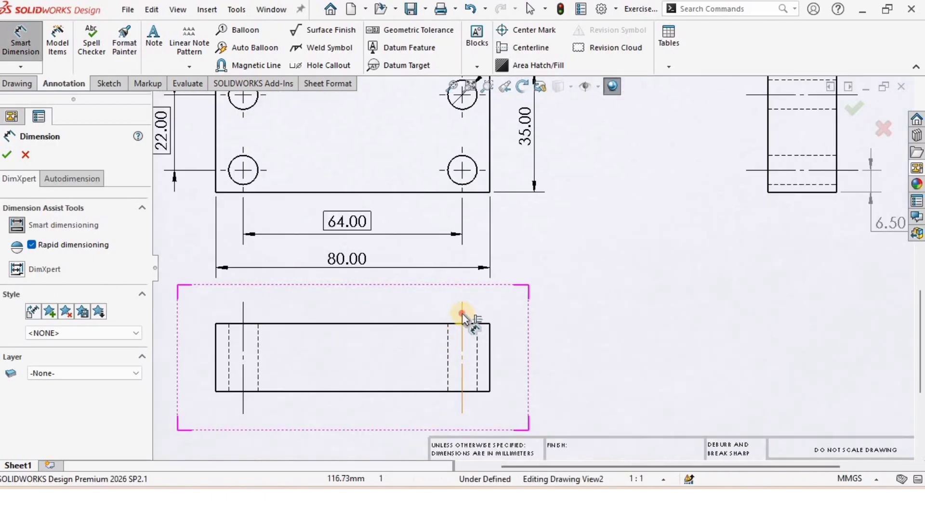
left_click(490, 347)
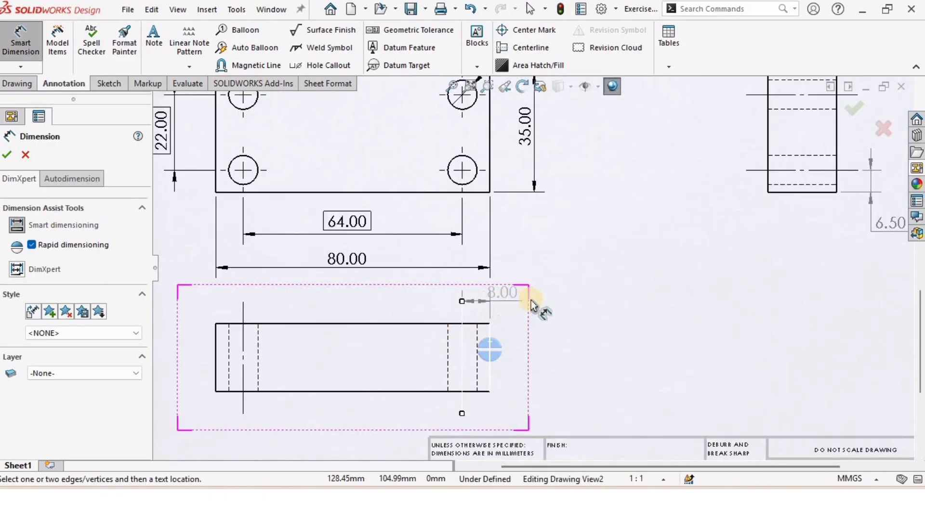
left_click(475, 321)
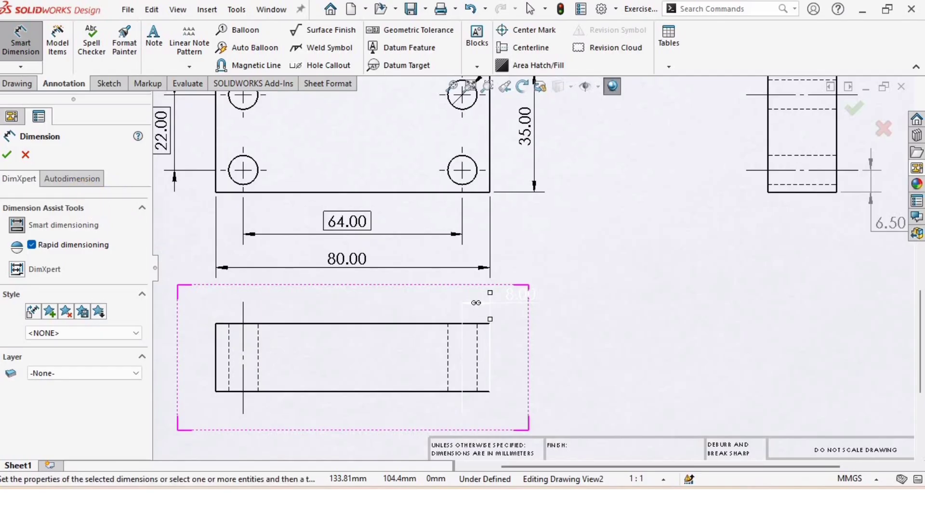
Set a custom text position for the 8.00 dimension, move its text above the view, and finish it
left_click(43, 179)
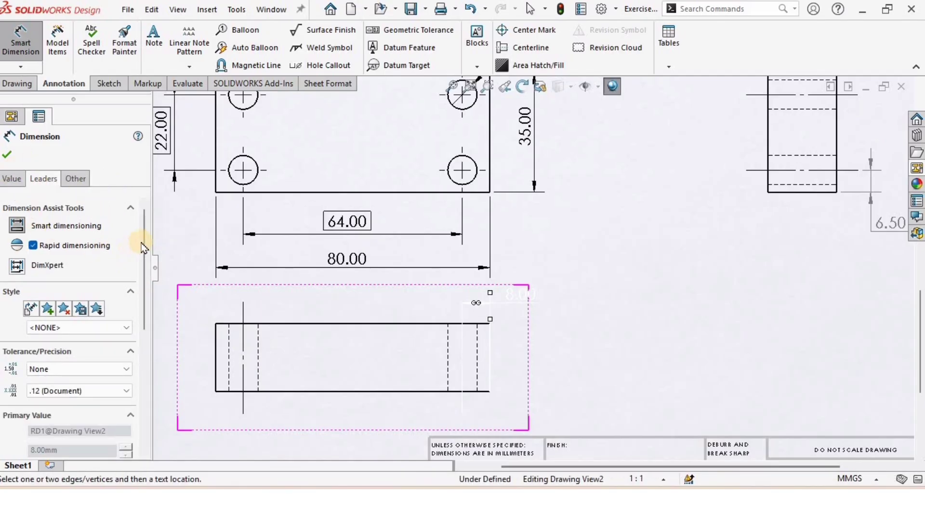
scroll(107, 365, "down", 2)
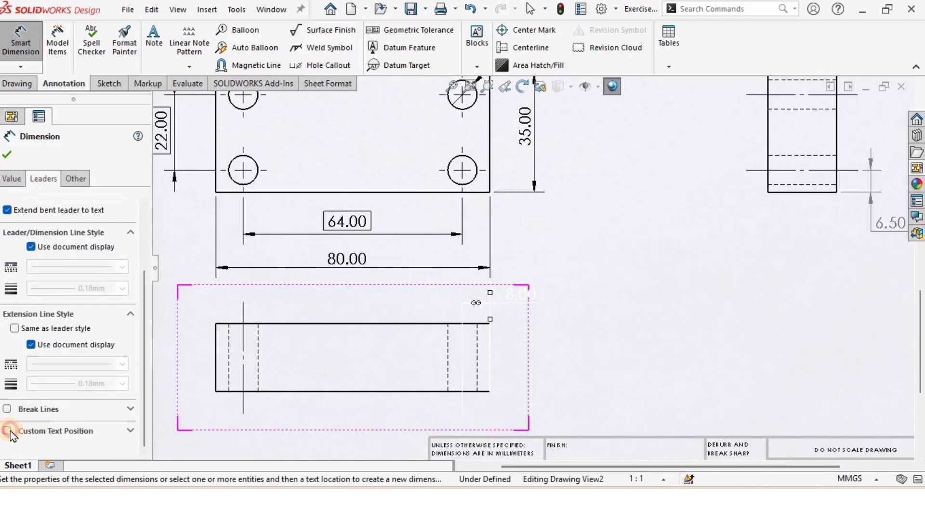
left_click(41, 432)
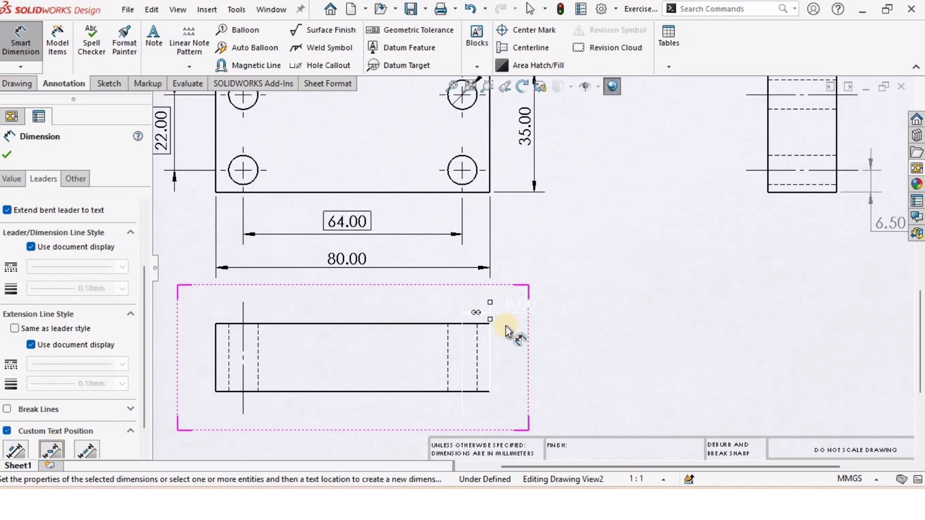
left_click(90, 448)
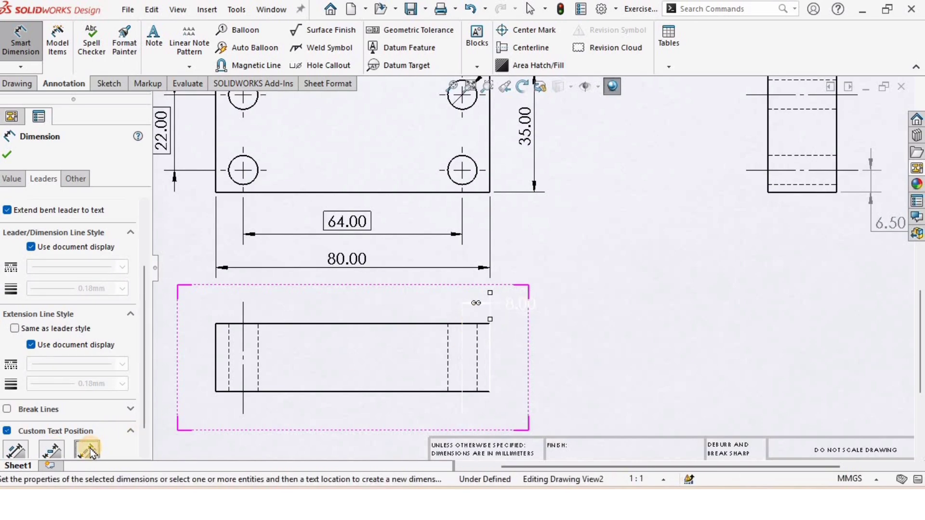
left_click(52, 448)
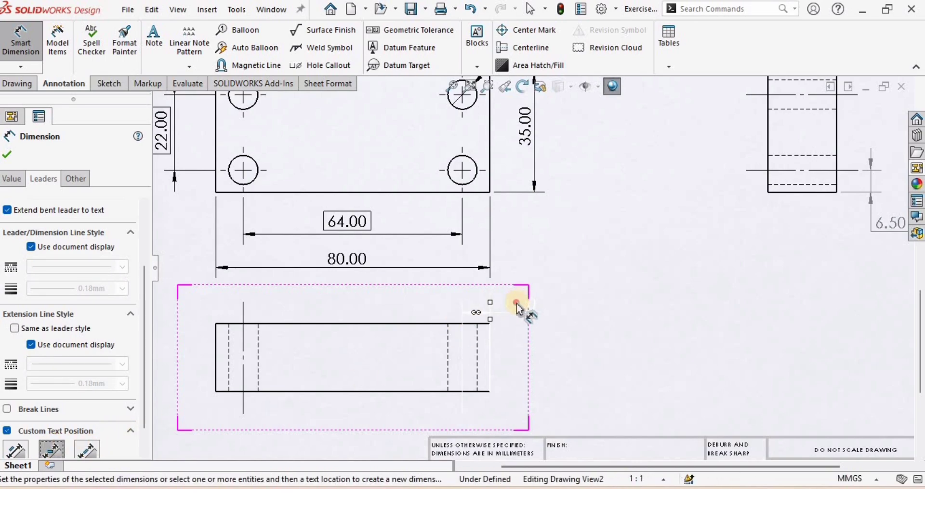
left_click_drag(518, 304, 523, 298)
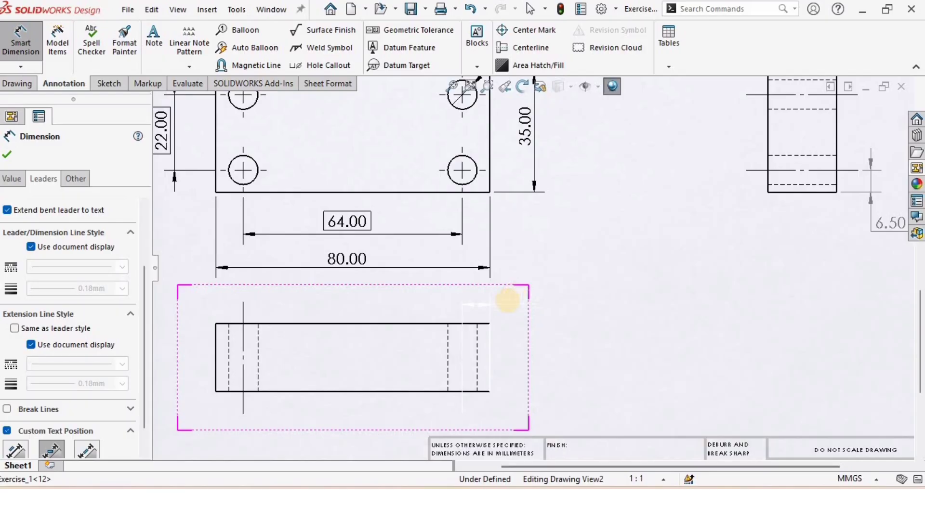
left_click(15, 450)
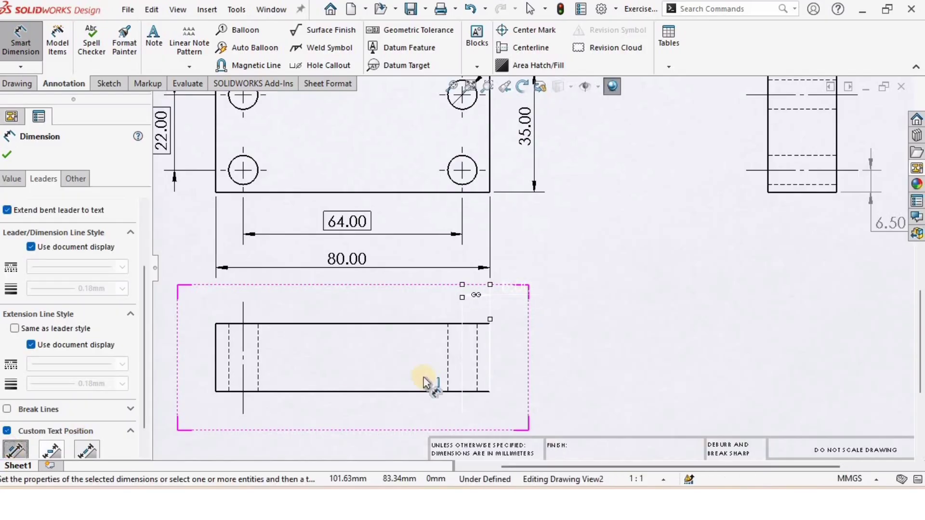
left_click(588, 316)
key("f")
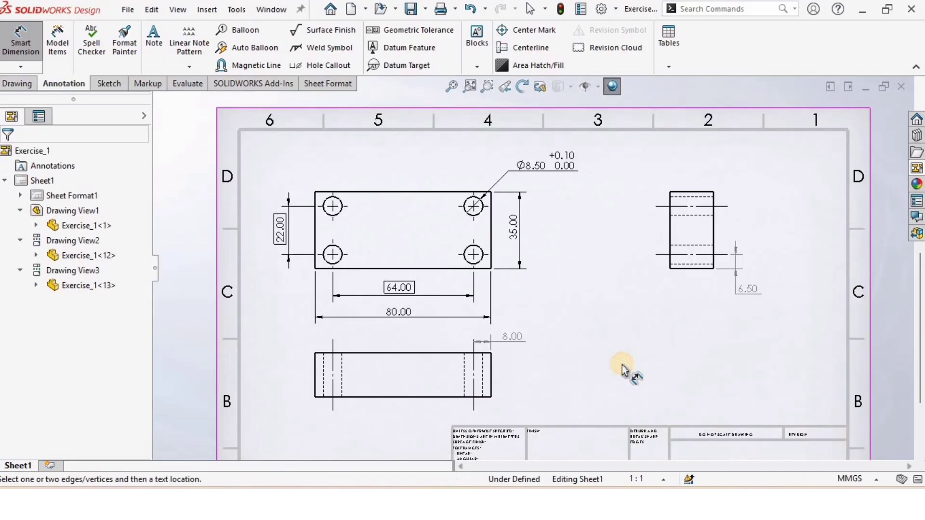
Attach datum feature A to the side view's right edge with the Datum Feature tool
left_click(412, 47)
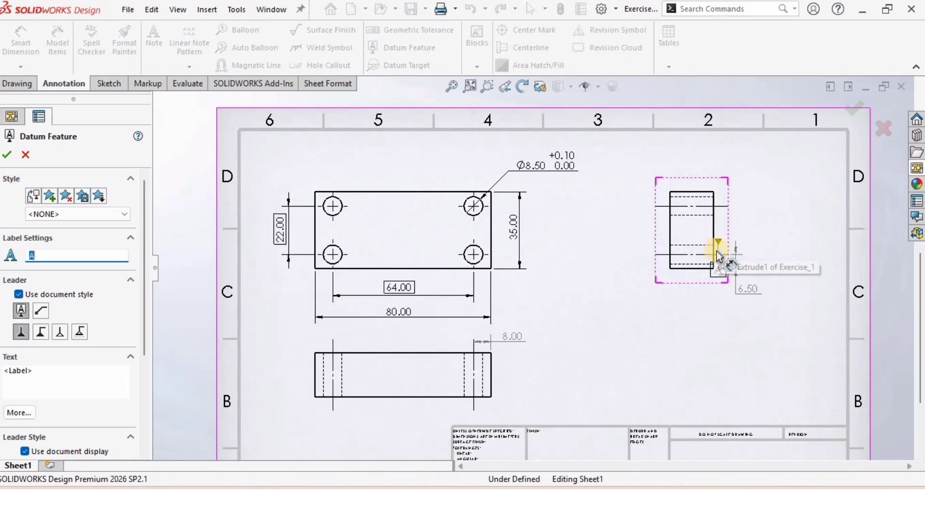
scroll(708, 246, "up", 2)
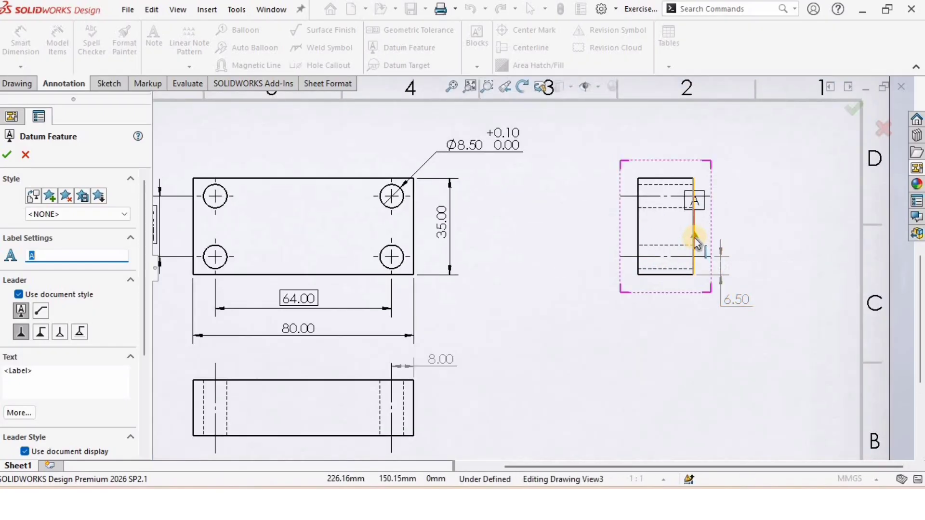
left_click(694, 239)
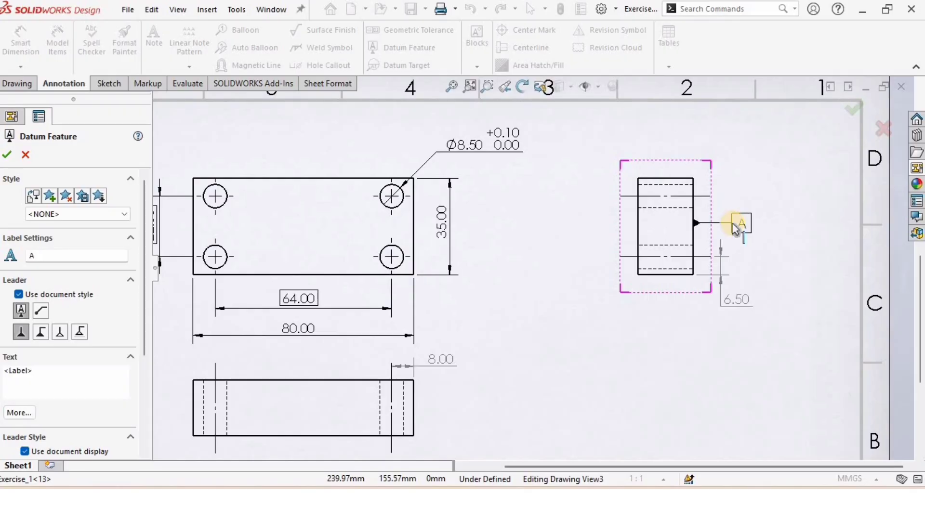
left_click(733, 226)
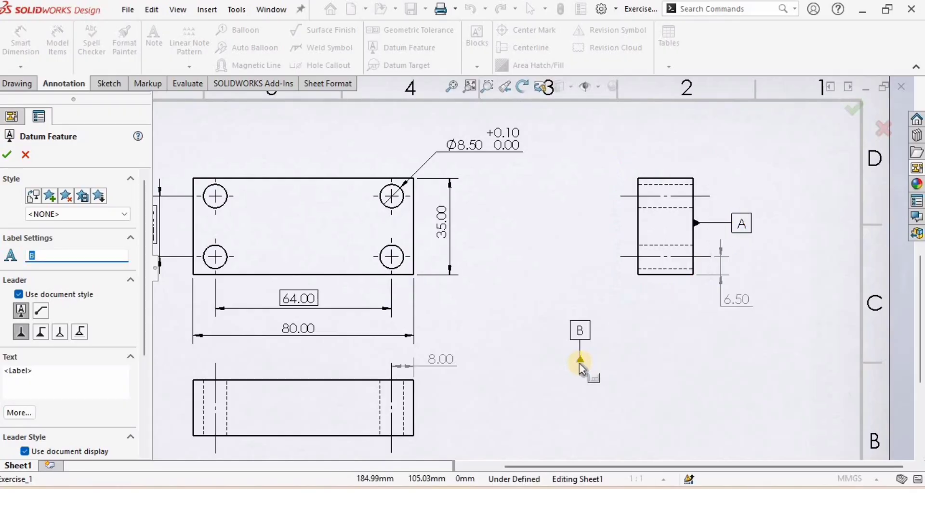
Attach datum feature B to the top view's right edge
scroll(404, 306, "up", 3)
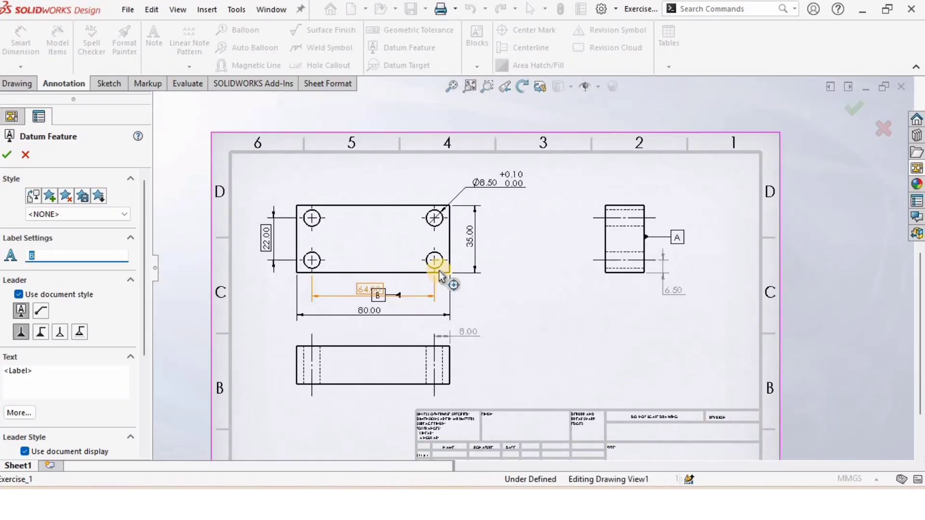
scroll(433, 269, "down", 5)
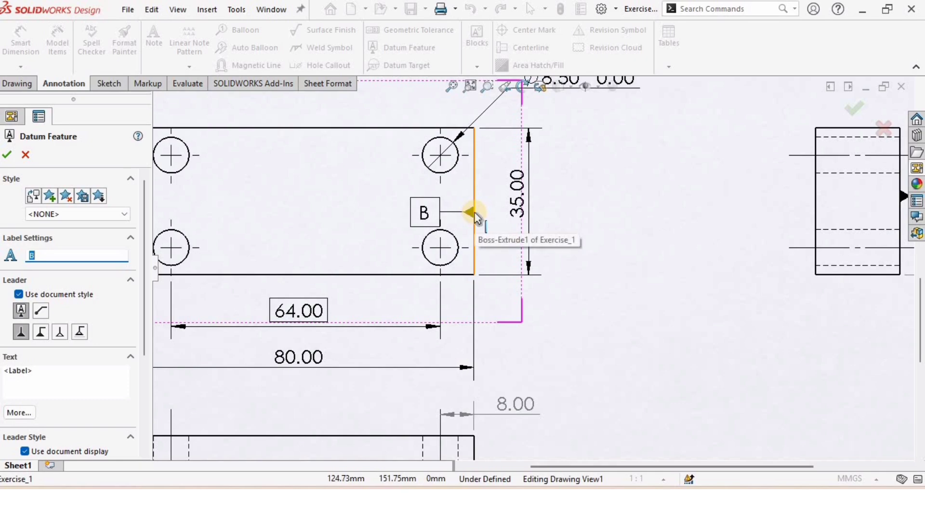
left_click(473, 214)
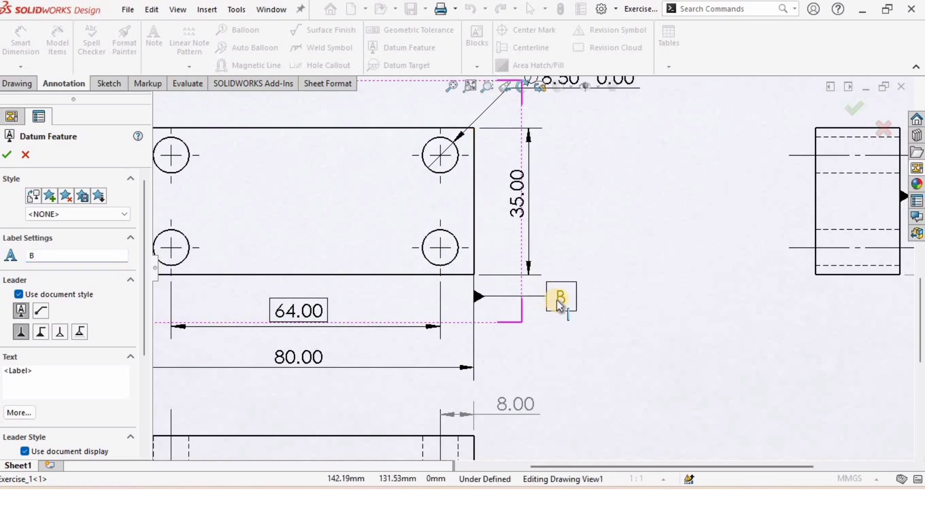
left_click(549, 304)
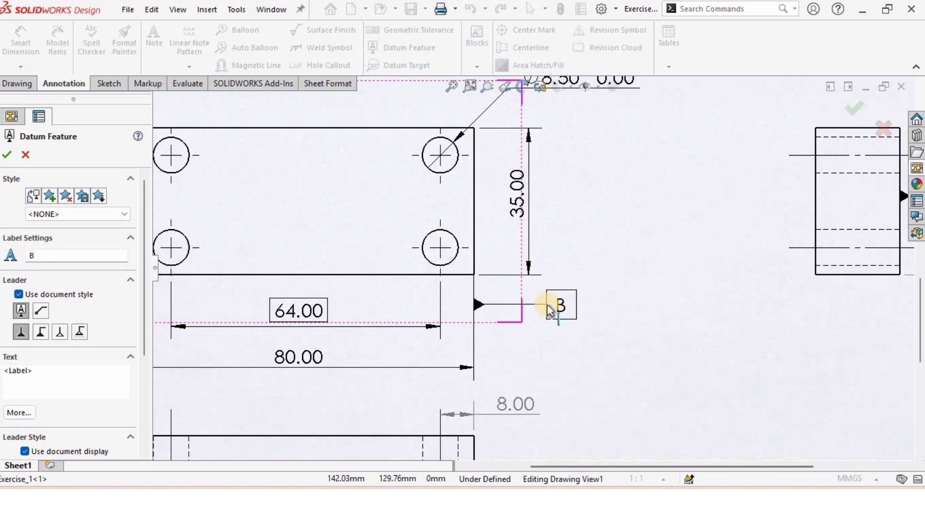
Attach datum feature C to the top view's bottom edge and close the Datum Feature tool
scroll(424, 289, "up", 5)
scroll(332, 268, "down", 8)
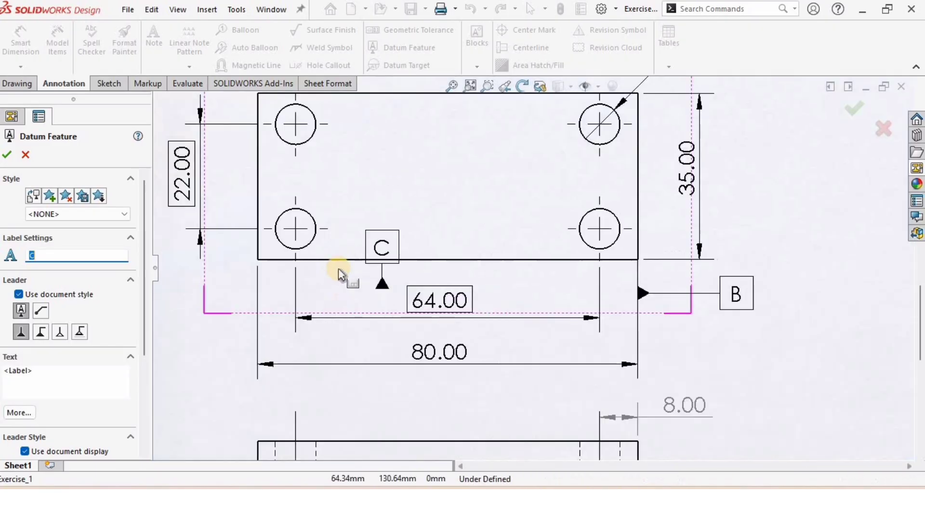
scroll(332, 266, "up", 3)
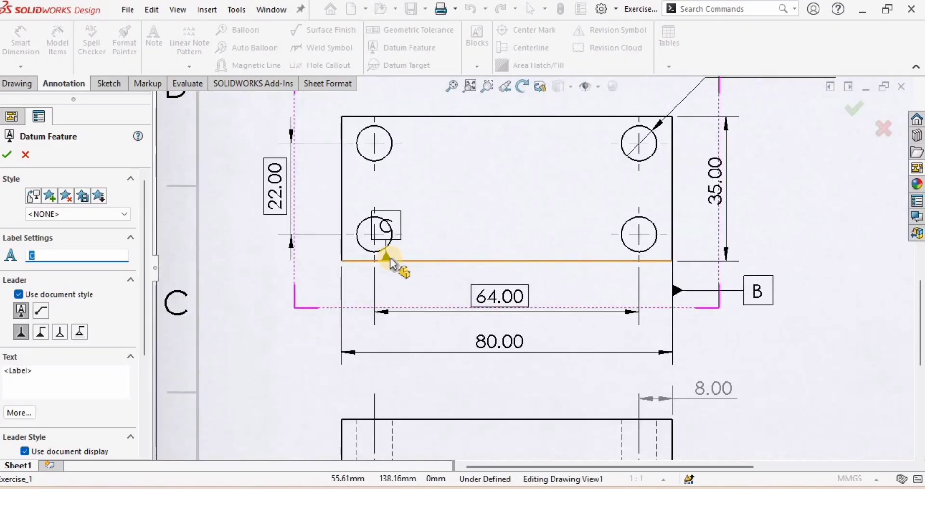
left_click(396, 262)
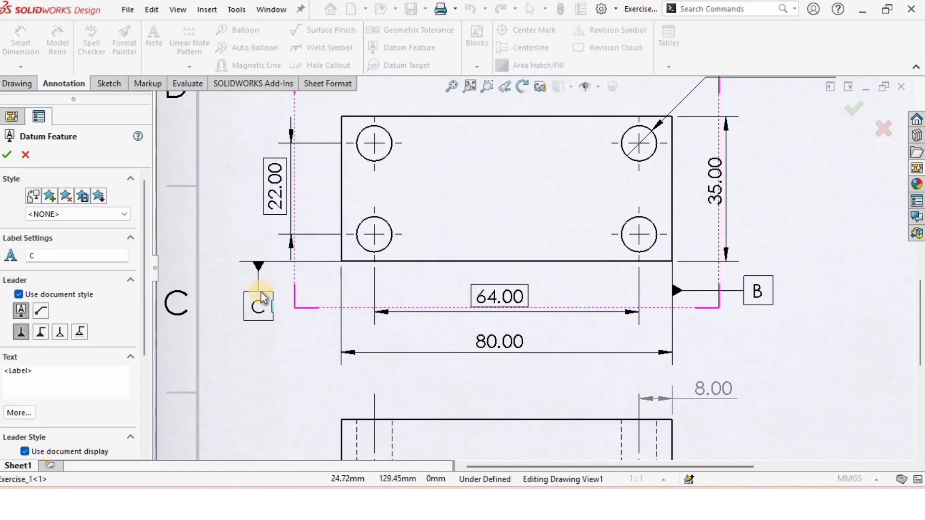
left_click(269, 295)
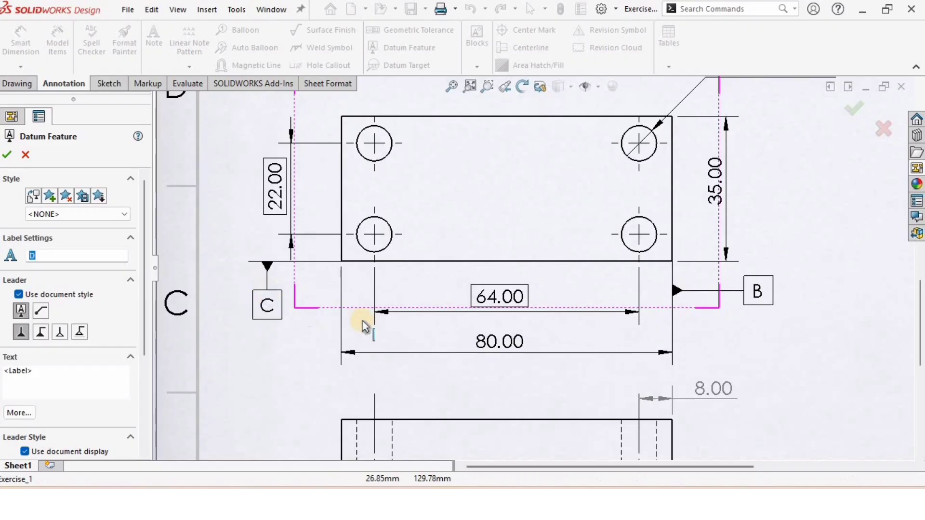
left_click(401, 312)
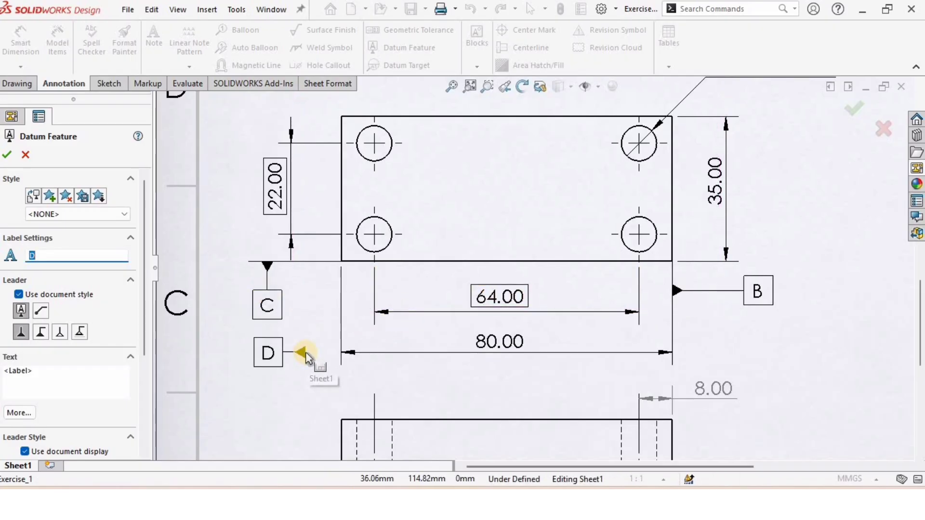
key("Escape")
Start a geometric tolerance attached to the Ø8.50 hole callout and place its frame just below the callout
scroll(586, 376, "up", 3)
scroll(600, 367, "down", 2)
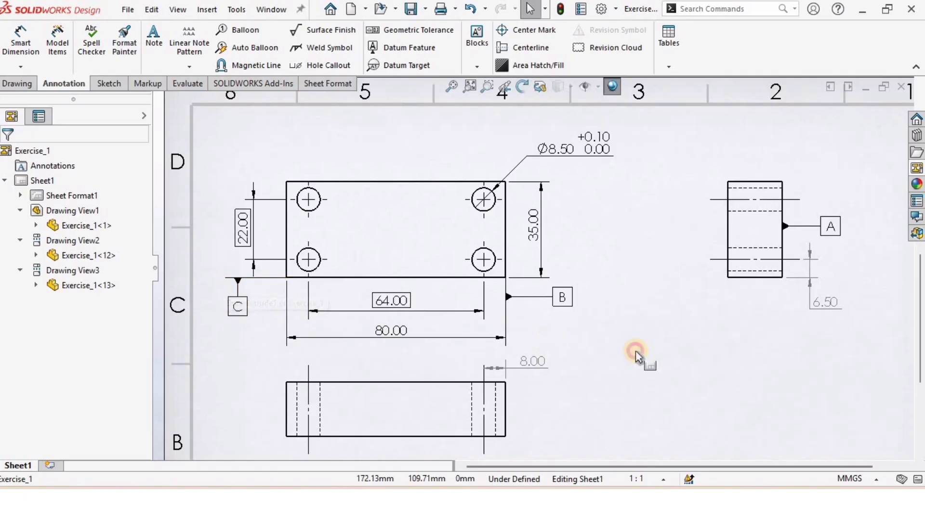
left_click(415, 35)
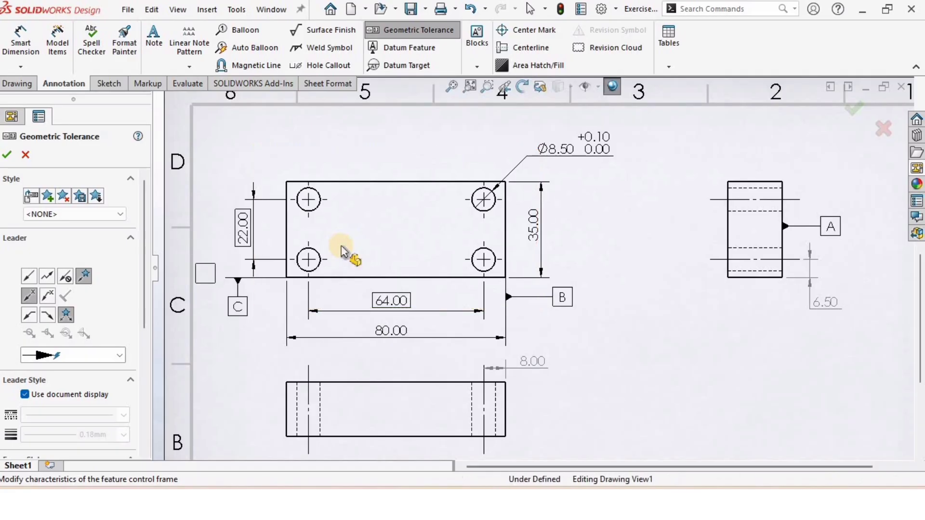
left_click(506, 208)
scroll(580, 148, "down", 1)
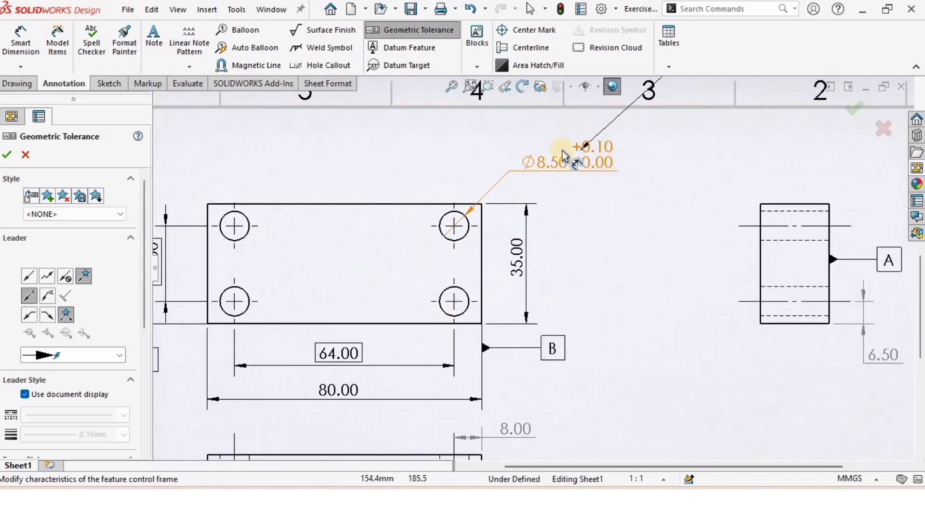
left_click(579, 172)
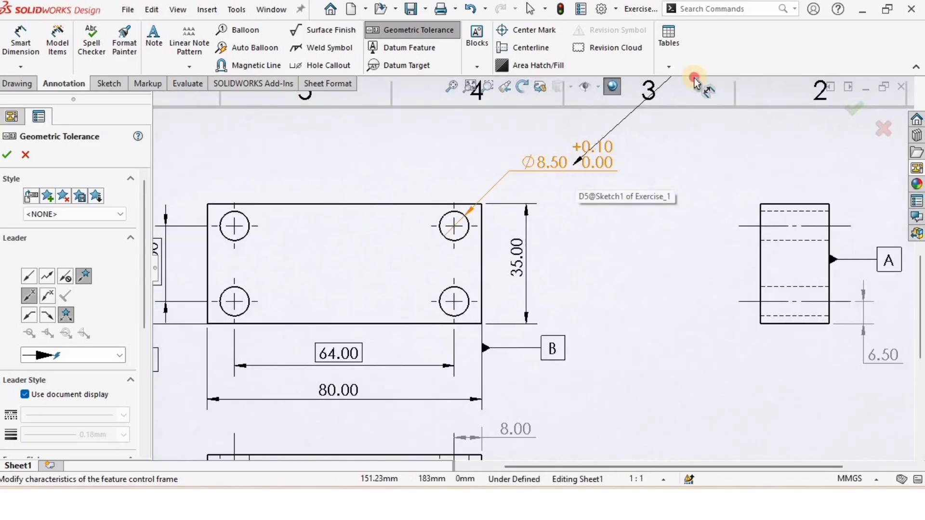
left_click(564, 192)
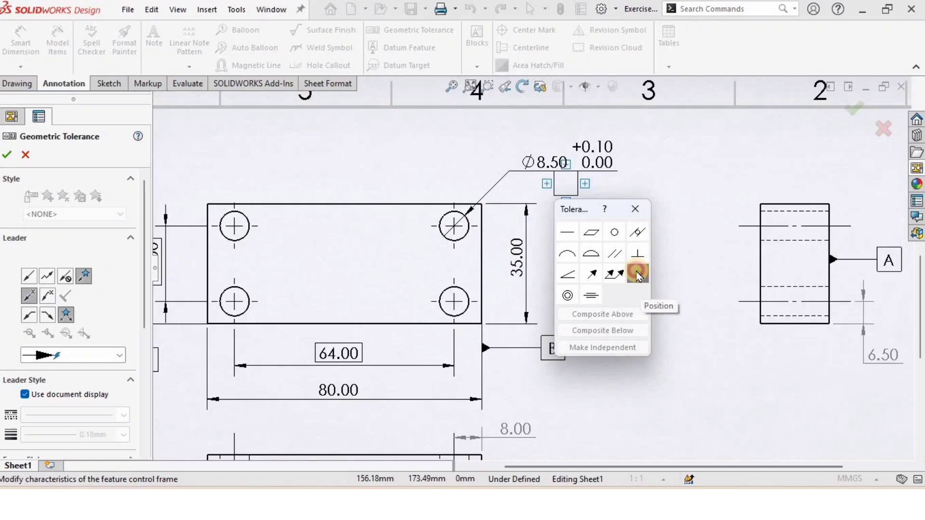
Set the frame to Position with a diameter tolerance of 0.01 and maximum material condition
left_click(637, 275)
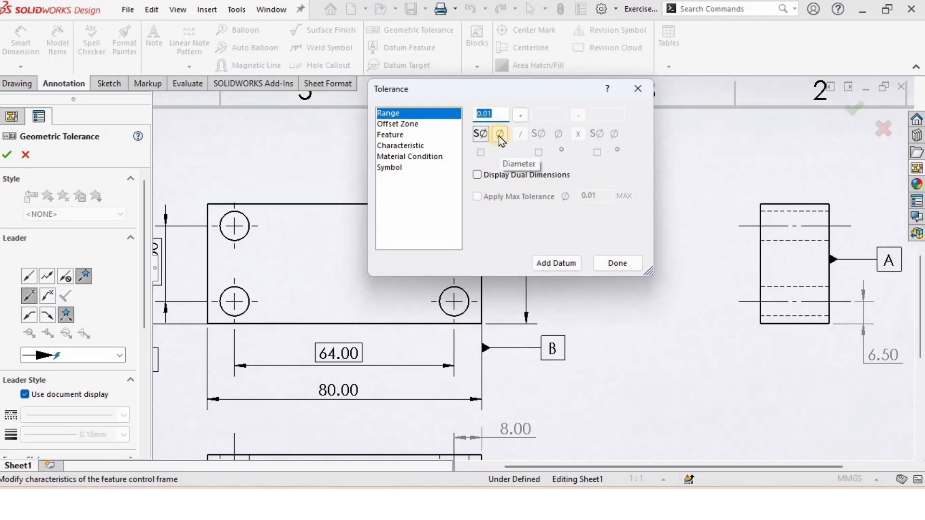
left_click(499, 135)
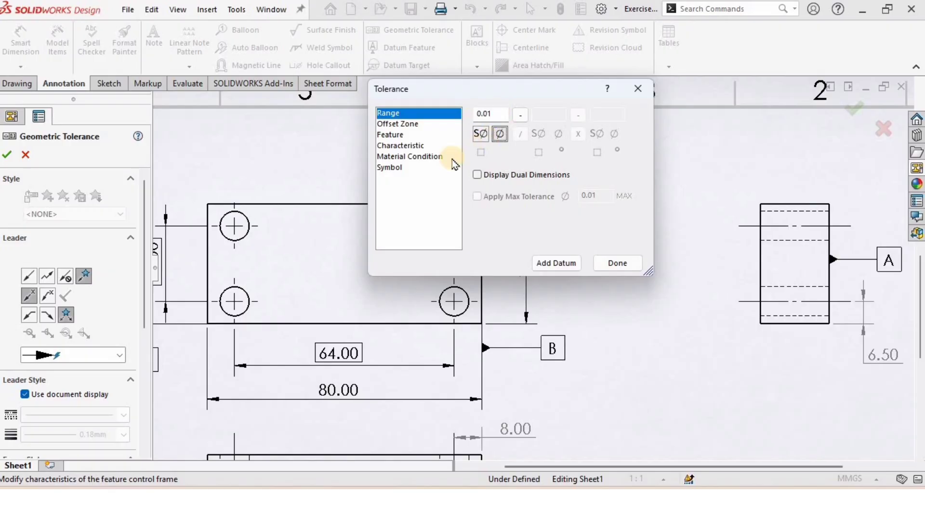
left_click(410, 157)
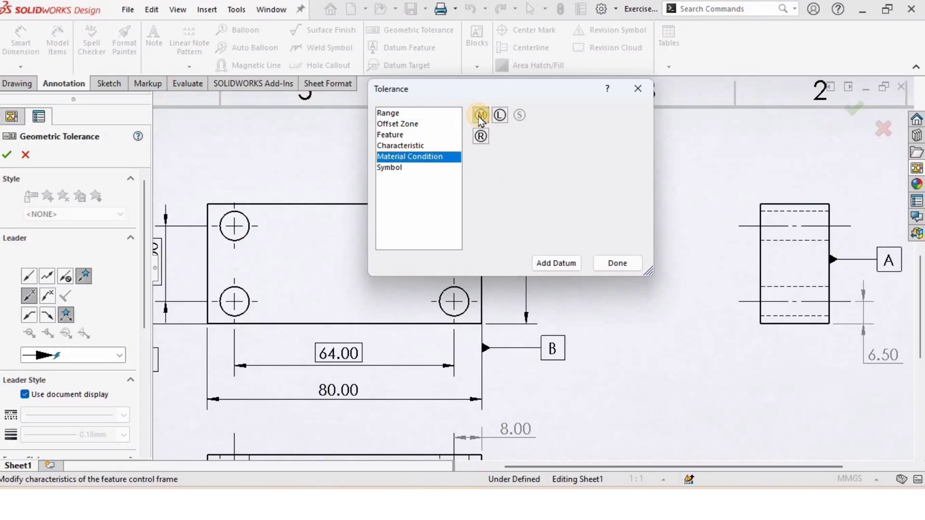
left_click(618, 263)
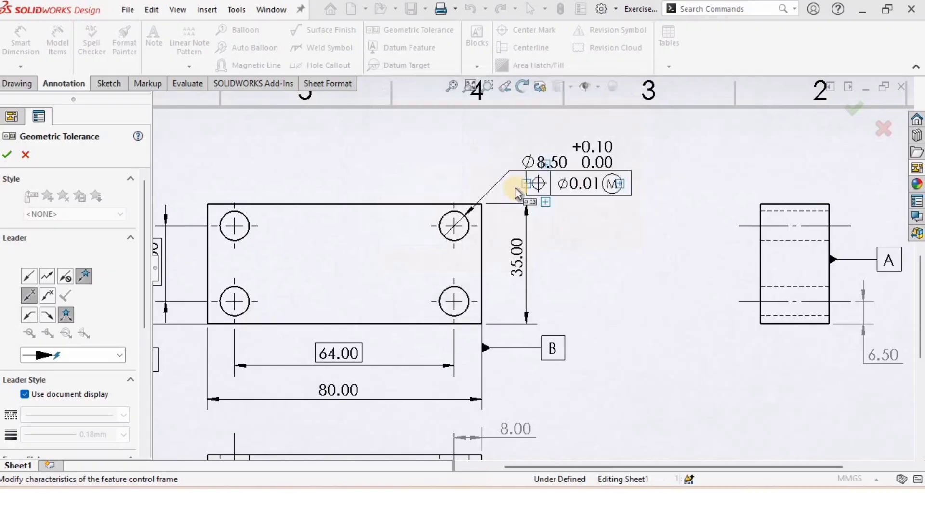
Add datum A as the primary reference in the position tolerance frame and close the tool
left_click(568, 187)
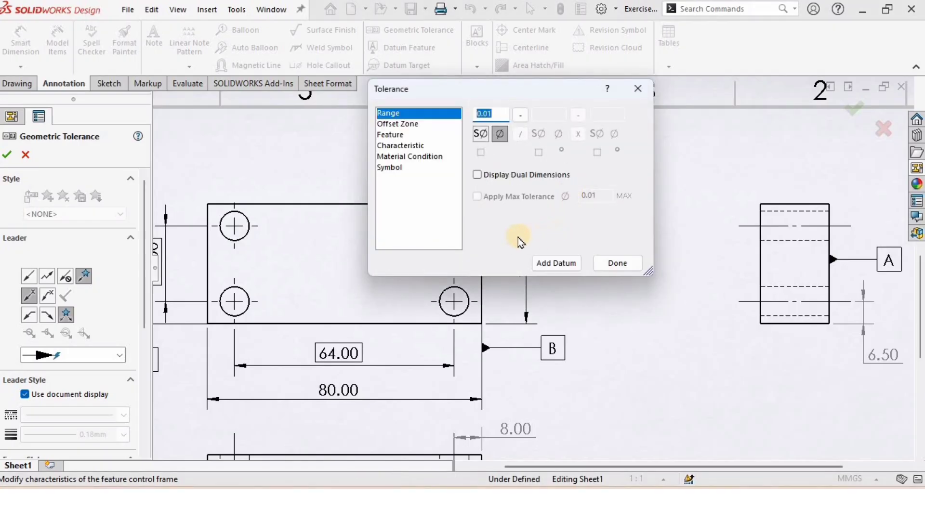
left_click(542, 263)
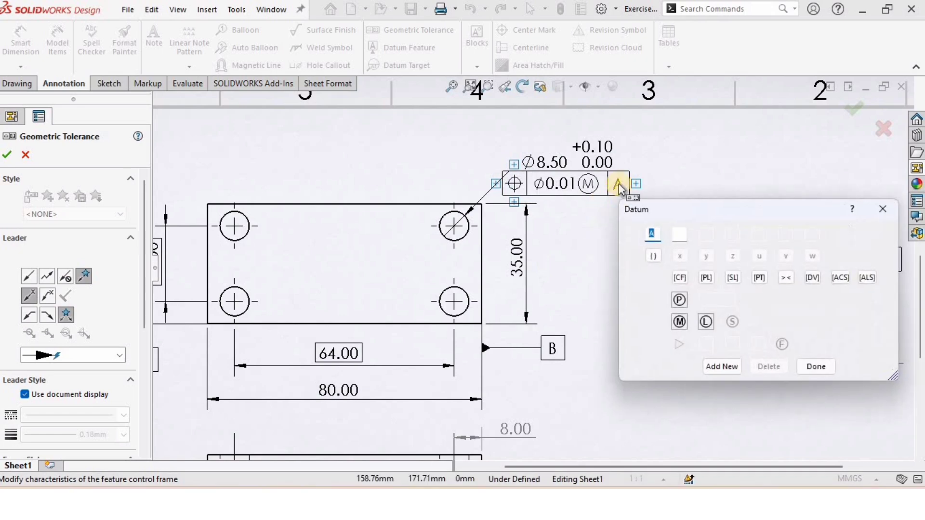
left_click(819, 369)
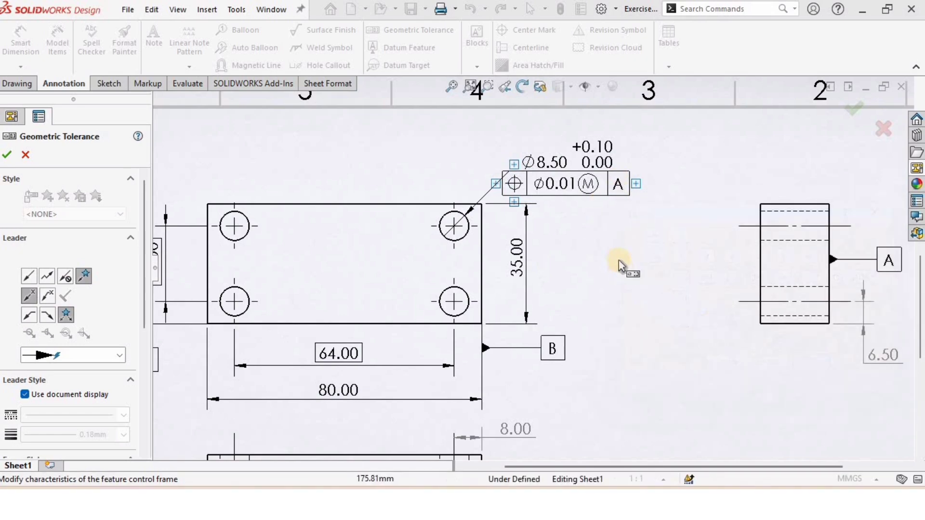
left_click(619, 189)
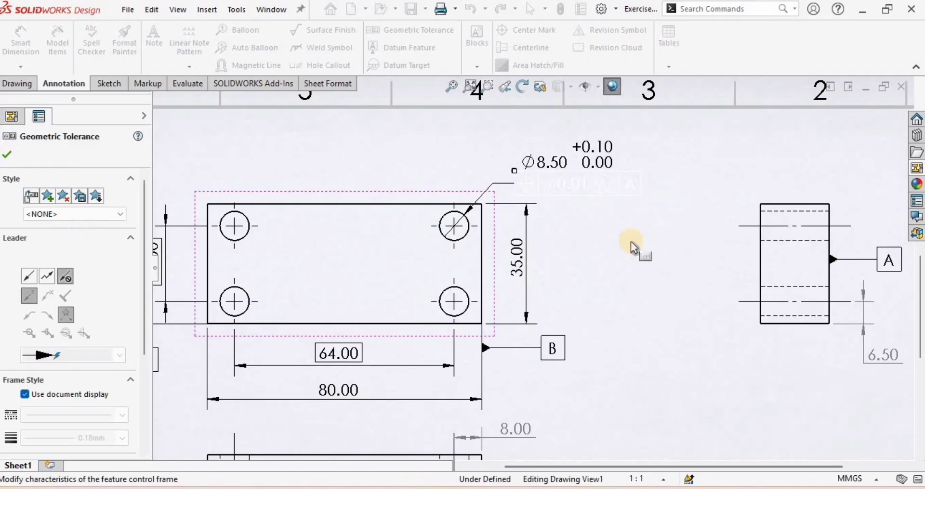
key("Escape")
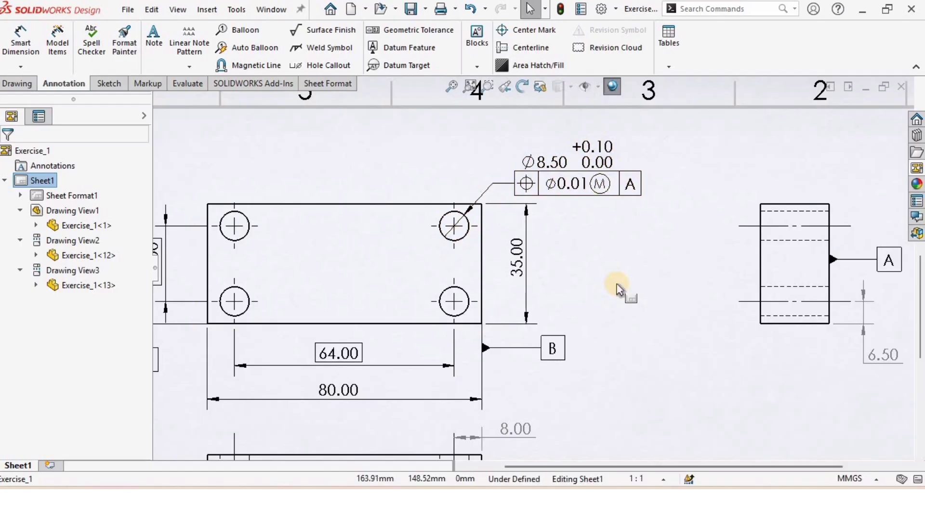
Reopen the position tolerance frame and add datums B and C as secondary and tertiary references
left_click(631, 188)
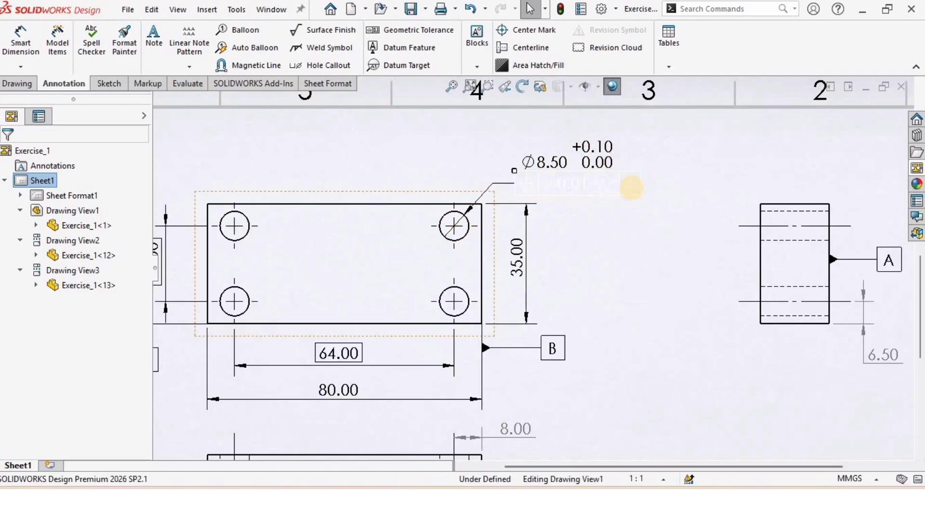
left_click(631, 187)
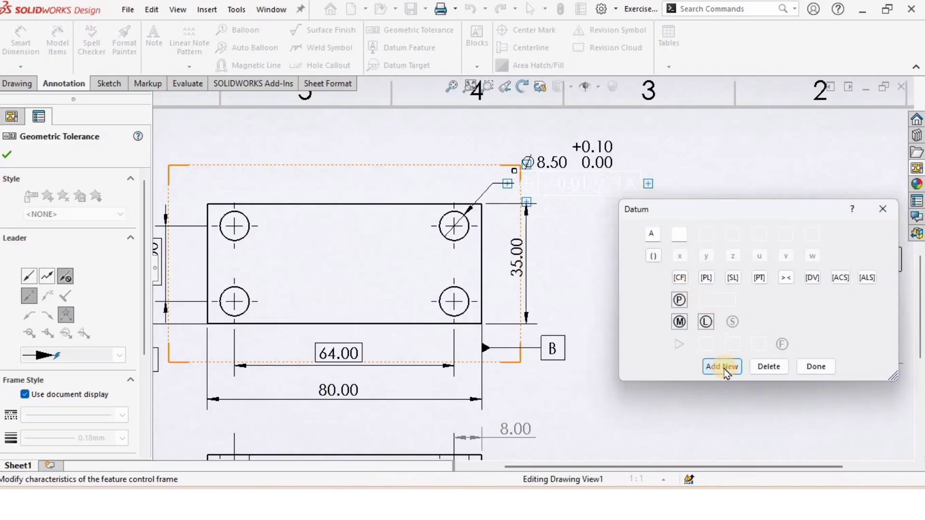
left_click(722, 367)
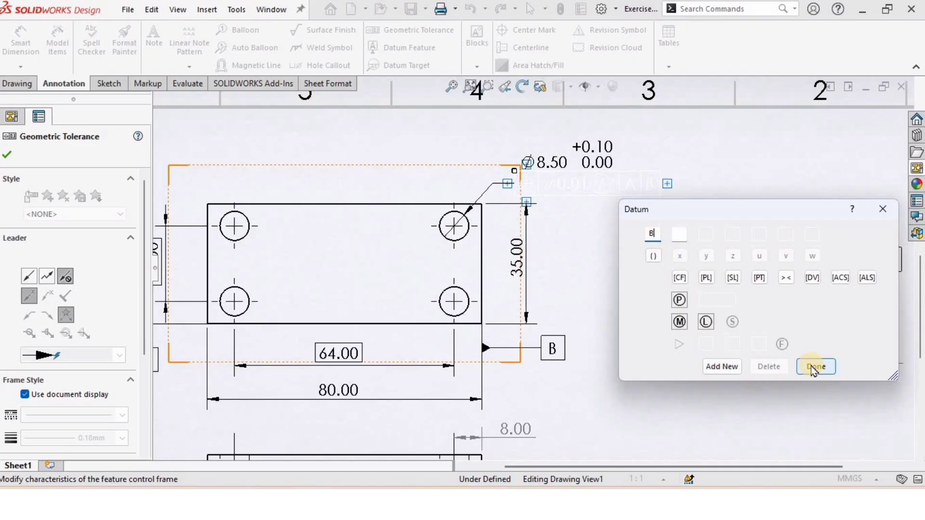
type("B")
left_click(721, 367)
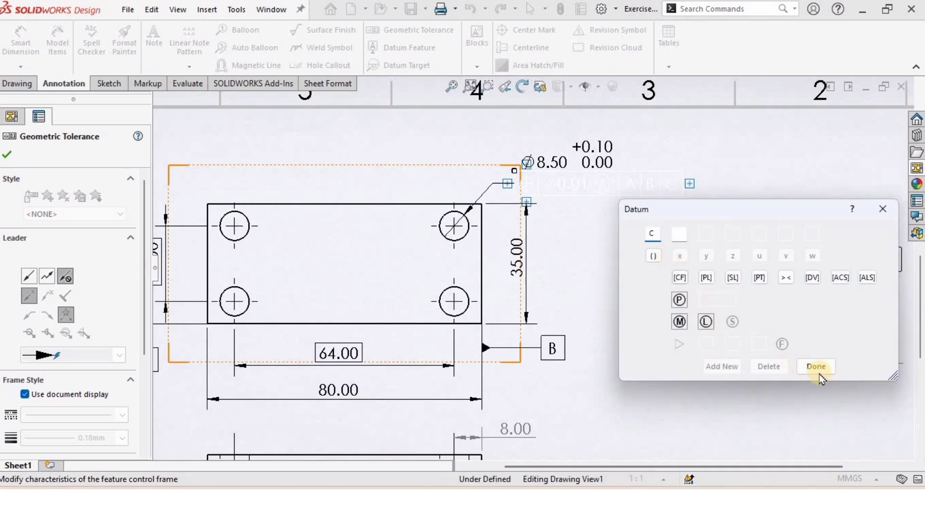
left_click(802, 368)
left_click(621, 296)
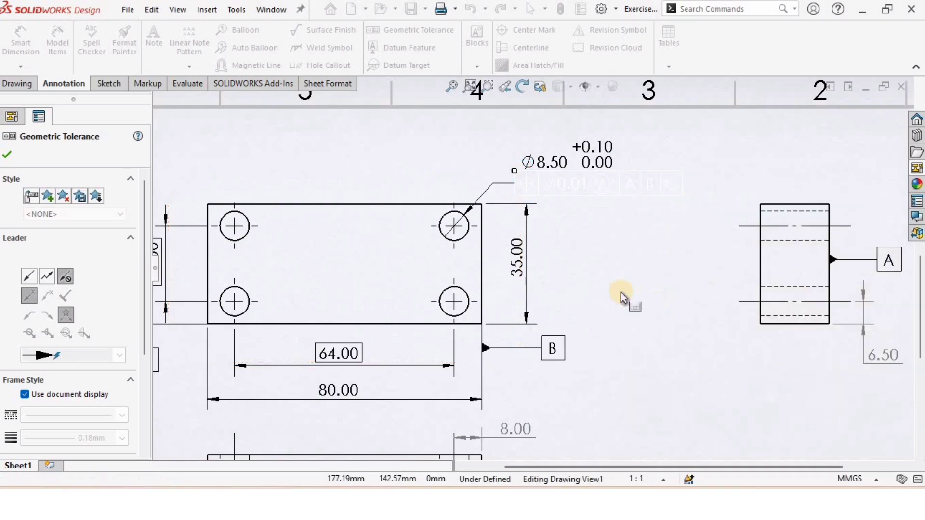